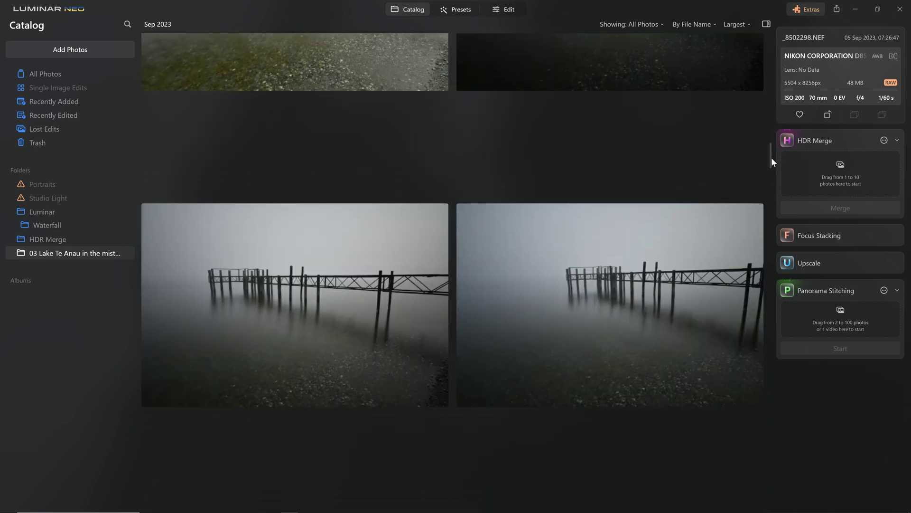
Scroll the lake shots grid and open a jetty photo in single-photo view.
{"action": "left_click", "coordinate": [619, 189]}
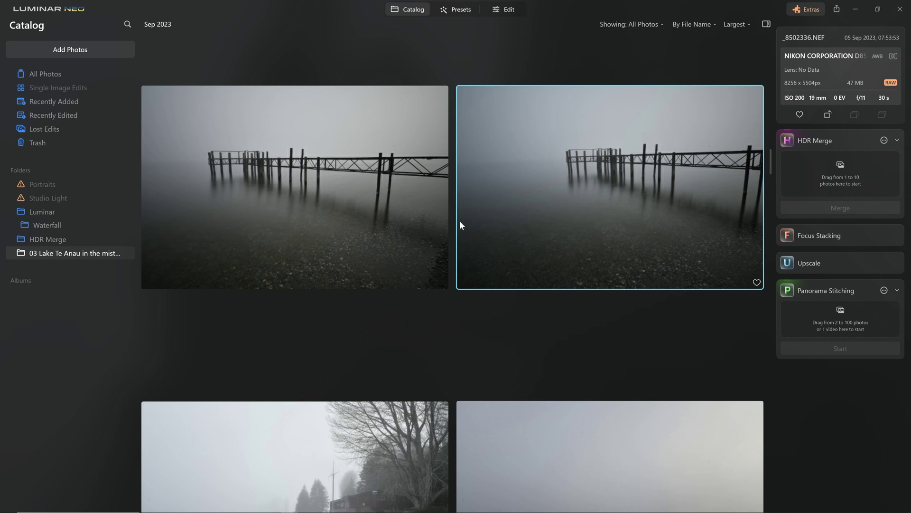
{"action": "scroll", "coordinate": [460, 220], "scroll_direction": "up", "scroll_amount": 1}
{"action": "scroll", "coordinate": [753, 187], "scroll_direction": "down", "scroll_amount": 10}
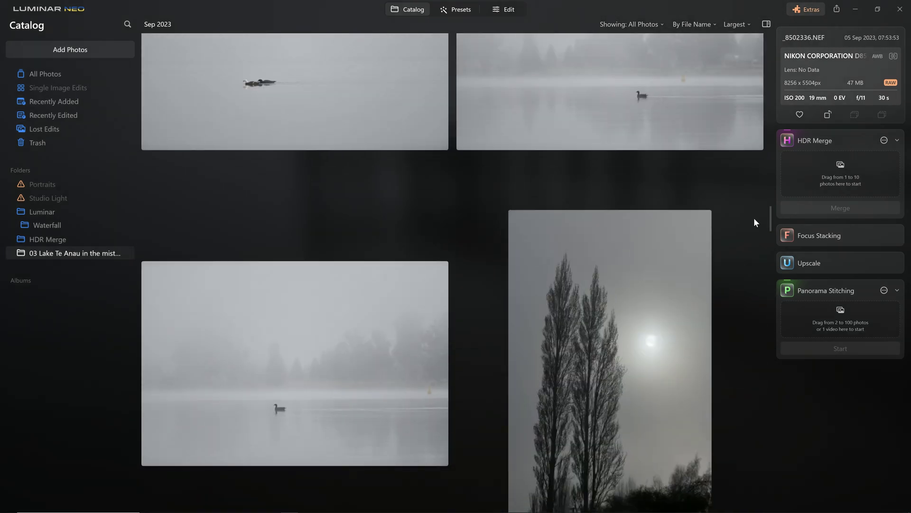
{"action": "scroll", "coordinate": [755, 236], "scroll_direction": "down", "scroll_amount": 10}
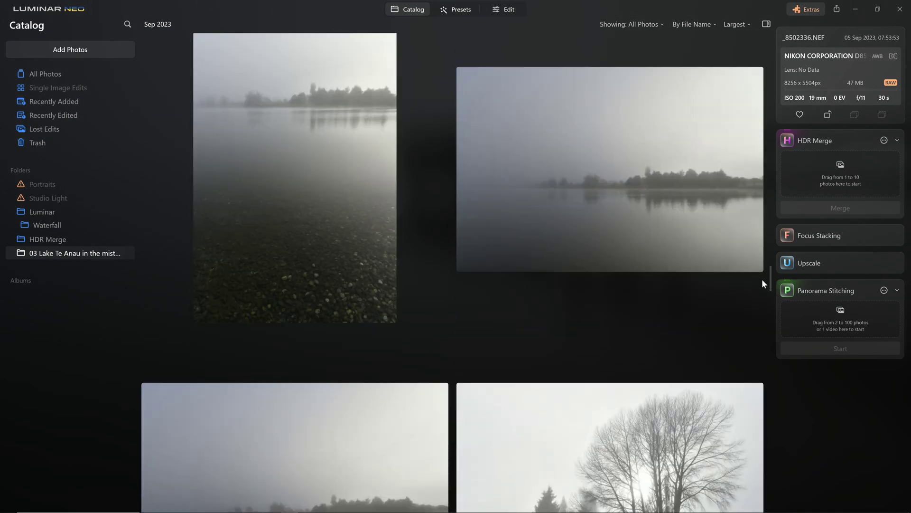
{"action": "scroll", "coordinate": [755, 313], "scroll_direction": "down", "scroll_amount": 5}
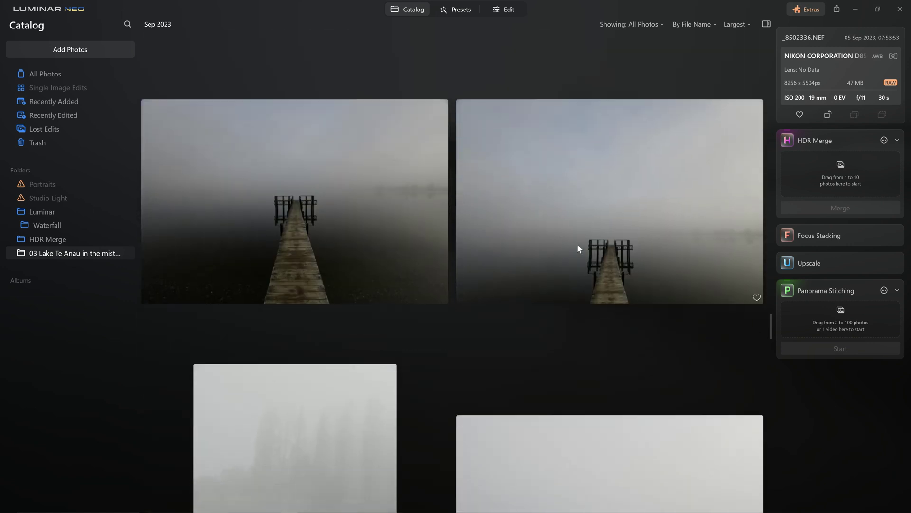
{"action": "double_click", "coordinate": [577, 249]}
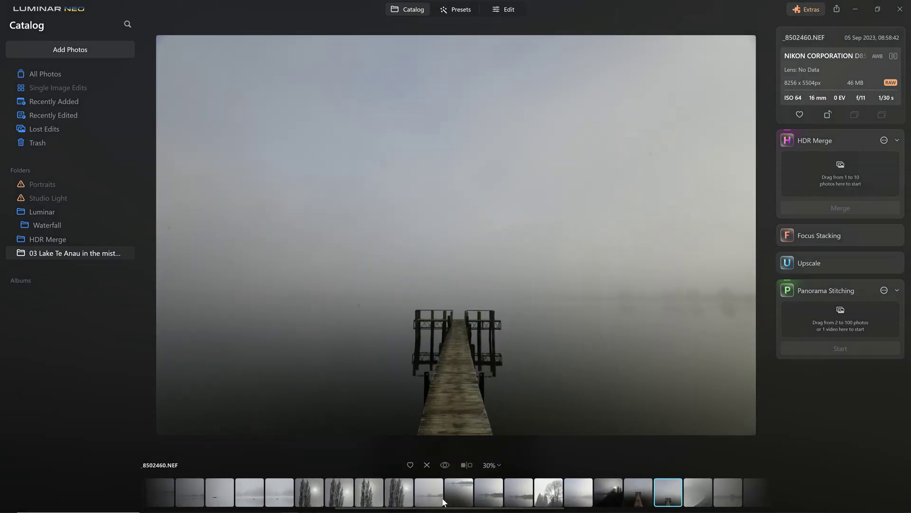
Browse the filmstrip past _8502330.NEF and _8502335.NEF to reach _8502336.NEF.
{"action": "scroll", "coordinate": [443, 494], "scroll_direction": "up", "scroll_amount": 8}
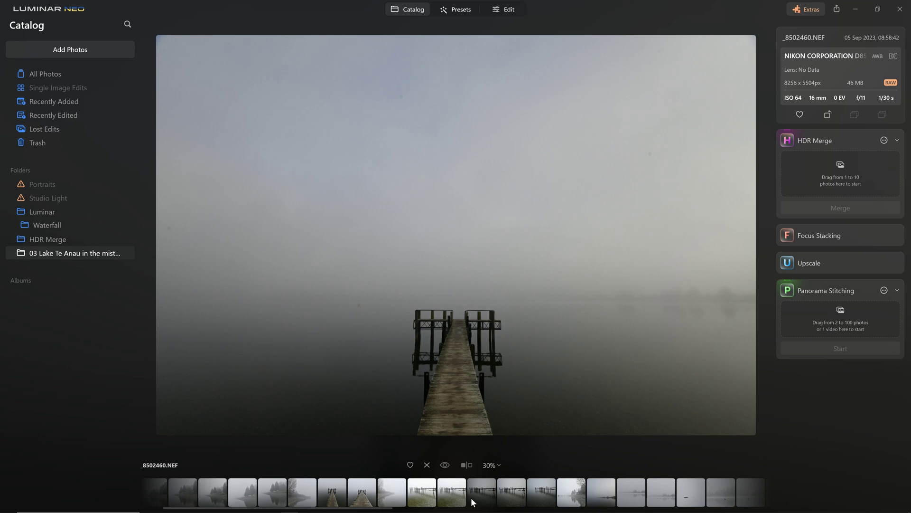
{"action": "left_click", "coordinate": [464, 493]}
{"action": "left_click", "coordinate": [480, 491]}
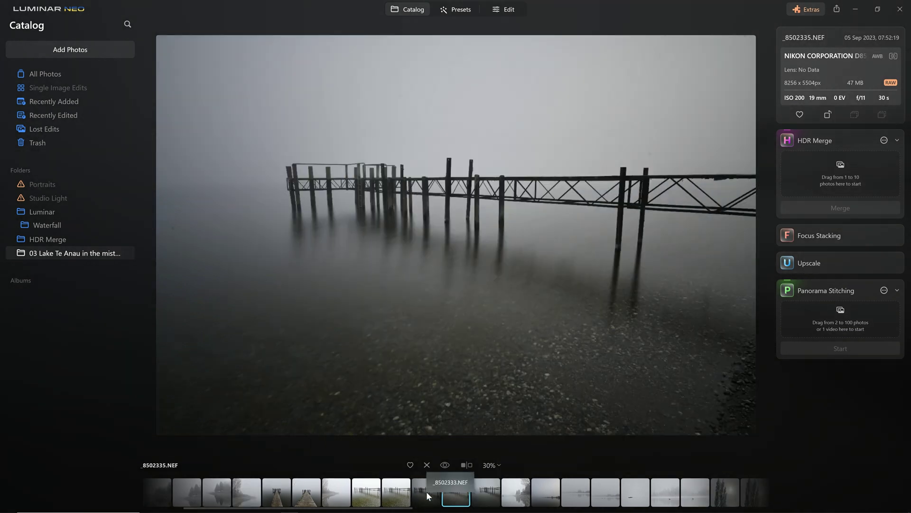
{"action": "key", "text": "Right"}
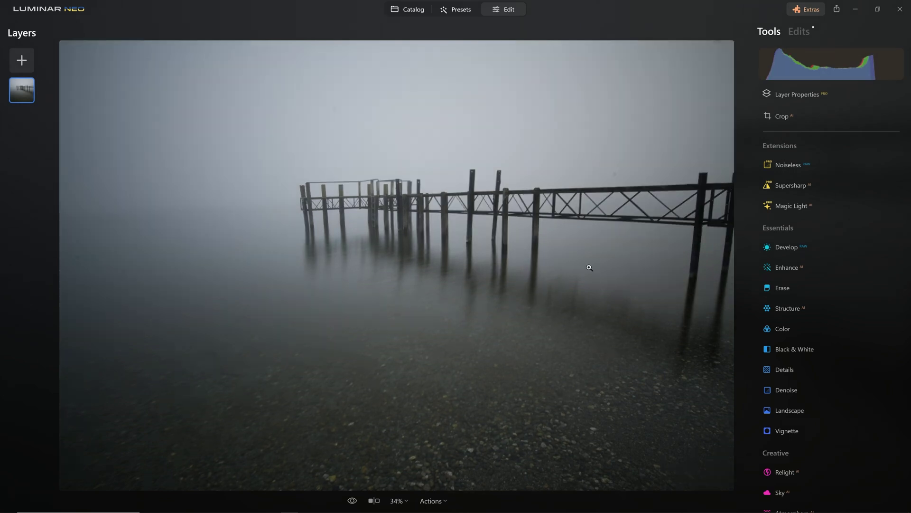
Compare Camera Flat, Luminar Default and Camera Landscape profiles, settling on Nikon D850 Camera Flat.
{"action": "scroll", "coordinate": [783, 199], "scroll_direction": "down", "scroll_amount": 2}
{"action": "left_click", "coordinate": [782, 162]}
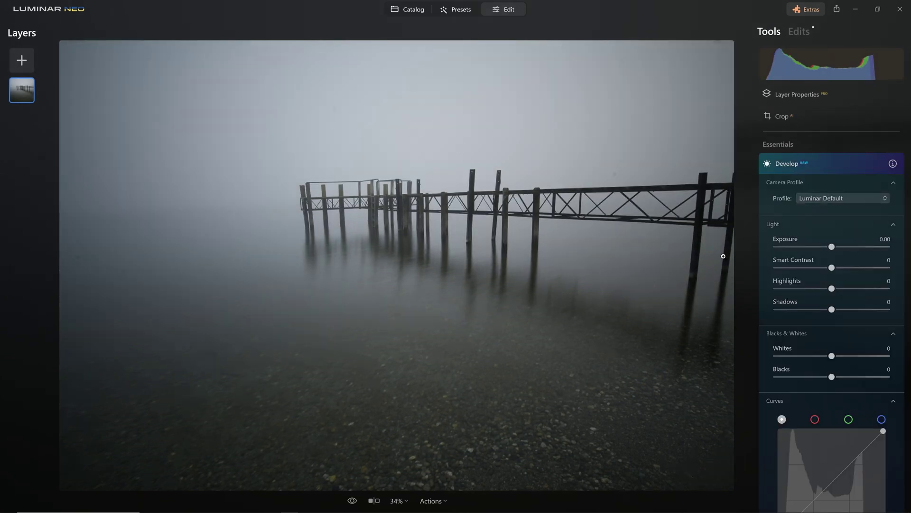
{"action": "left_click", "coordinate": [824, 197]}
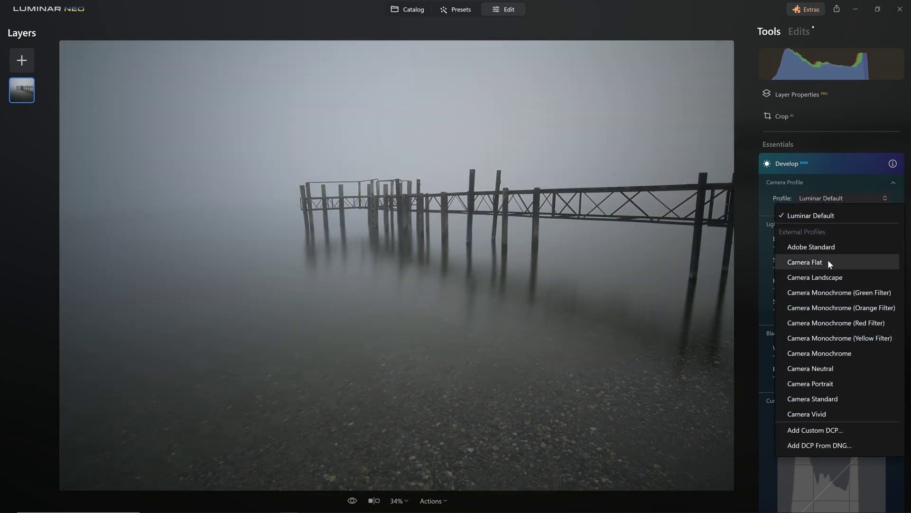
{"action": "left_click", "coordinate": [828, 262]}
{"action": "left_click", "coordinate": [849, 198]}
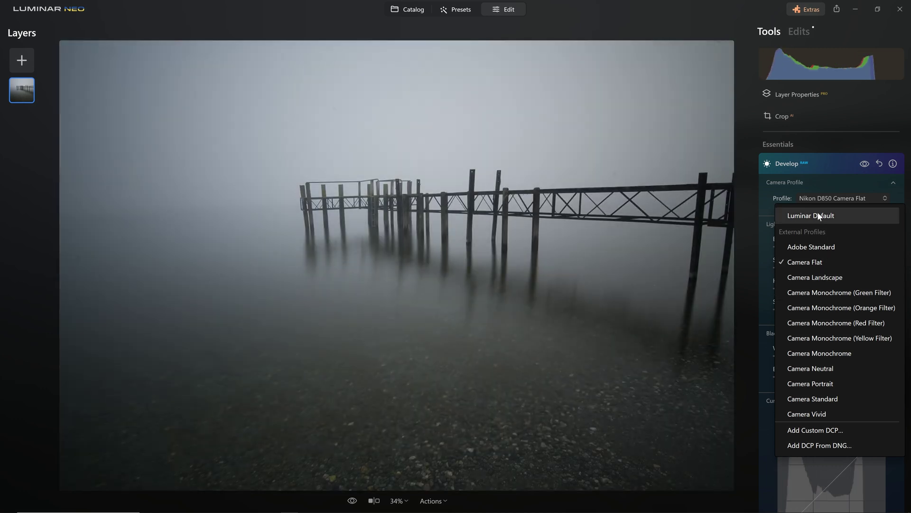
{"action": "left_click", "coordinate": [819, 216]}
{"action": "left_click", "coordinate": [828, 198]}
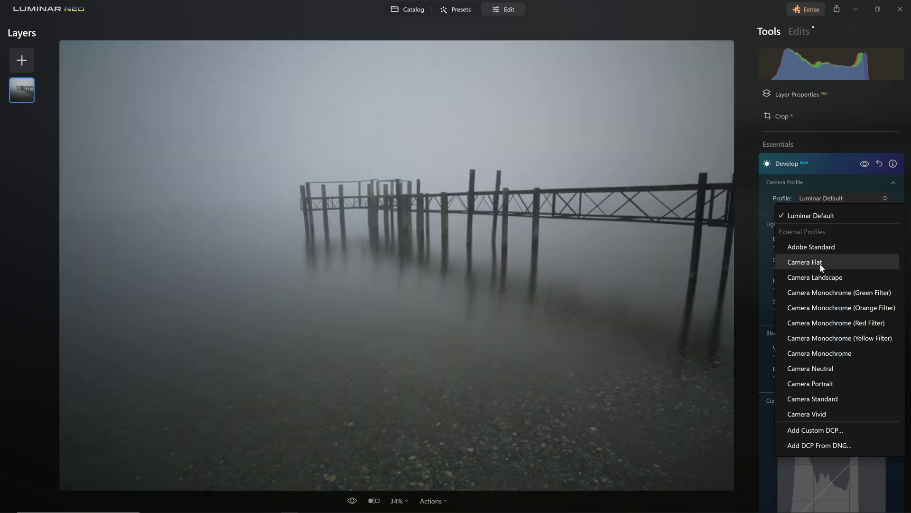
{"action": "left_click", "coordinate": [817, 263]}
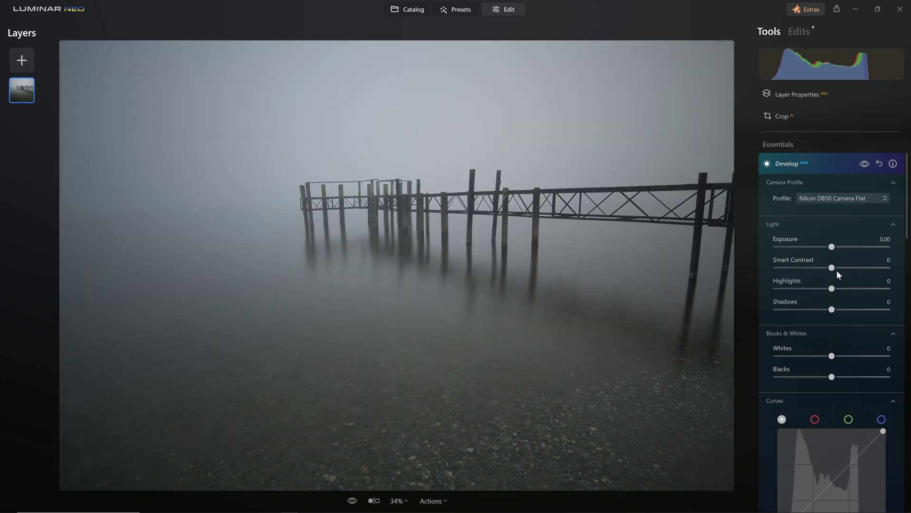
Set Smart Contrast to 100 and Shadows to 25, with Highlights reset to 0 after trying -100.
{"action": "left_click_drag", "start_coordinate": [837, 269], "coordinate": [891, 275]}
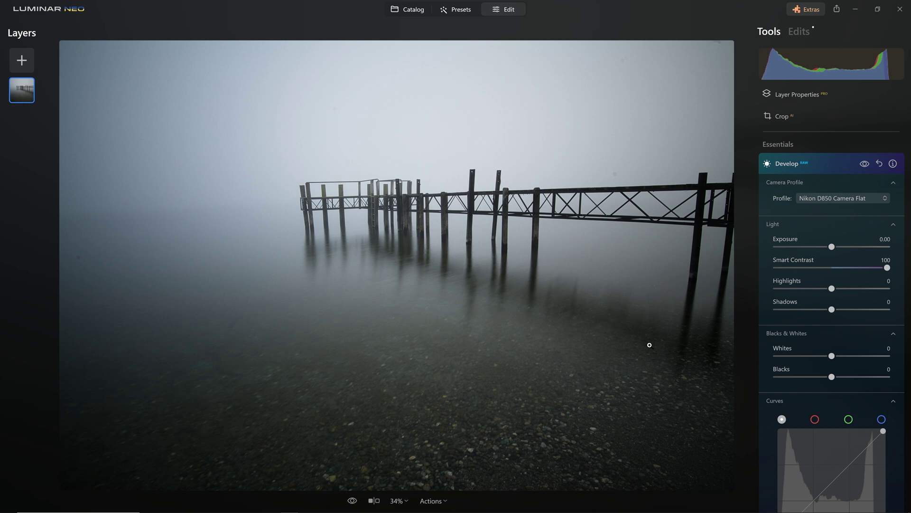
{"action": "left_click_drag", "start_coordinate": [831, 288], "coordinate": [762, 283]}
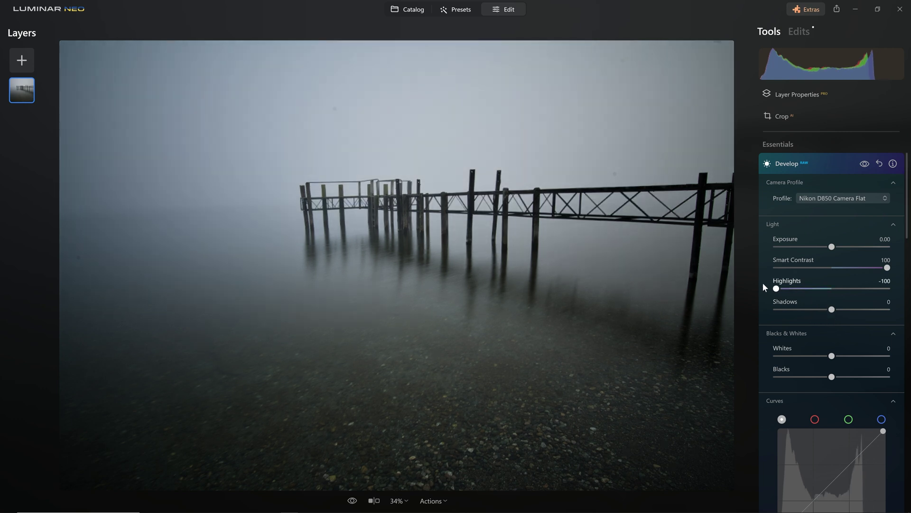
{"action": "double_click", "coordinate": [776, 287]}
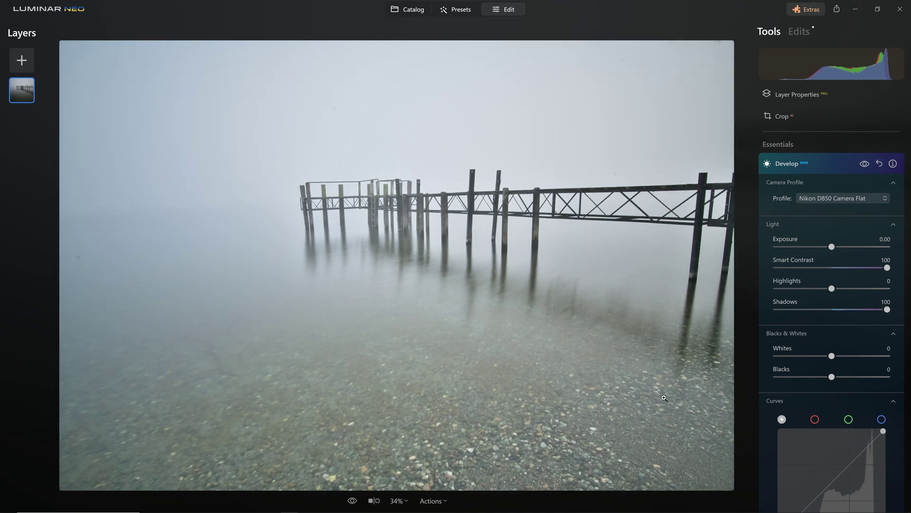
{"action": "left_click_drag", "start_coordinate": [879, 312], "coordinate": [845, 312]}
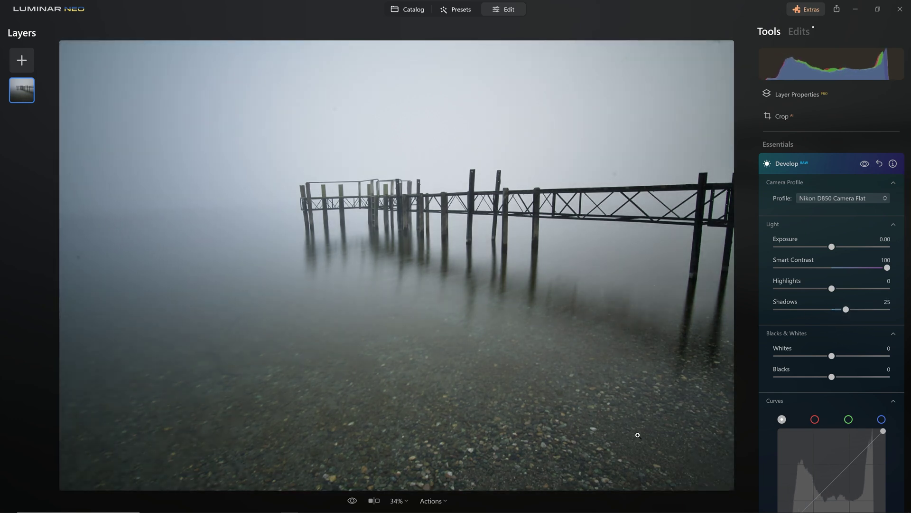
Move the curve's white and black points inward and add midtone and lower points bowing it down.
{"action": "scroll", "coordinate": [815, 346], "scroll_direction": "down", "scroll_amount": 5}
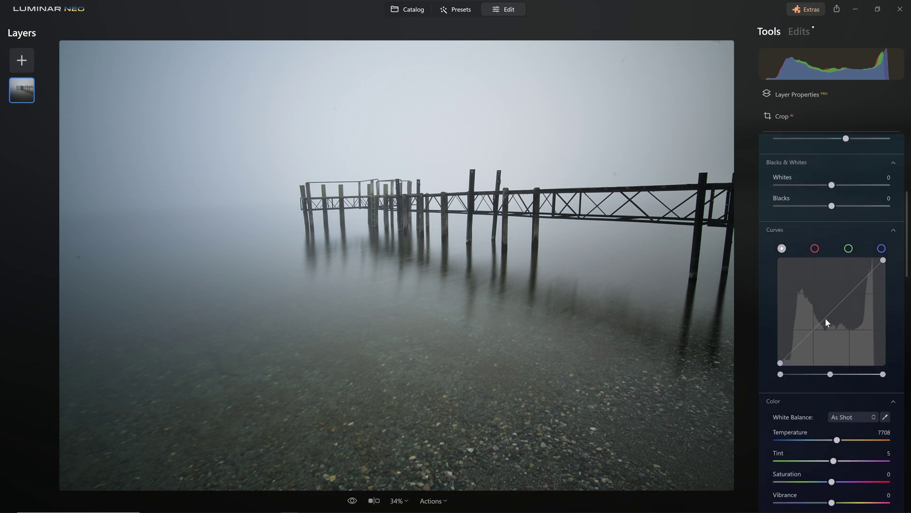
{"action": "mouse_move", "coordinate": [884, 260]}
{"action": "left_mouse_down"}
{"action": "mouse_move", "coordinate": [874, 254]}
{"action": "mouse_move", "coordinate": [895, 255]}
{"action": "left_mouse_up"}
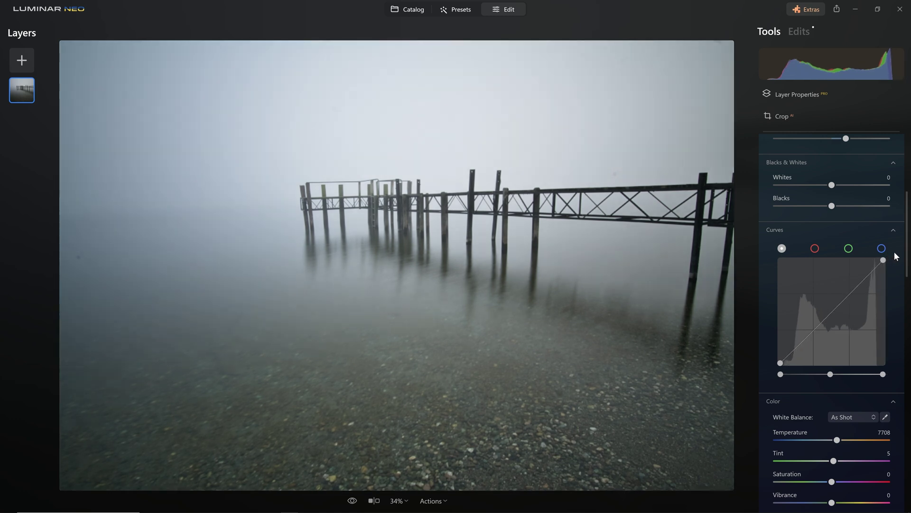
{"action": "left_click_drag", "start_coordinate": [834, 185], "coordinate": [873, 190]}
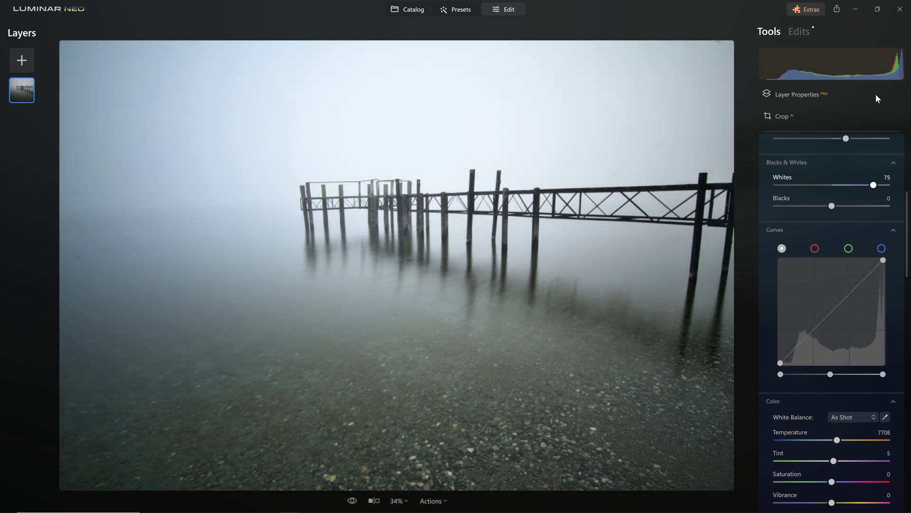
{"action": "double_click", "coordinate": [874, 185]}
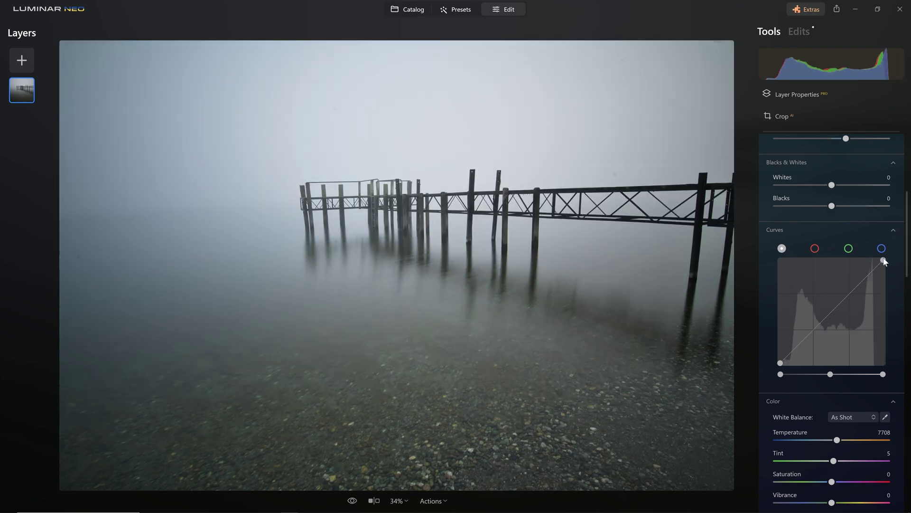
{"action": "left_click_drag", "start_coordinate": [884, 259], "coordinate": [877, 255]}
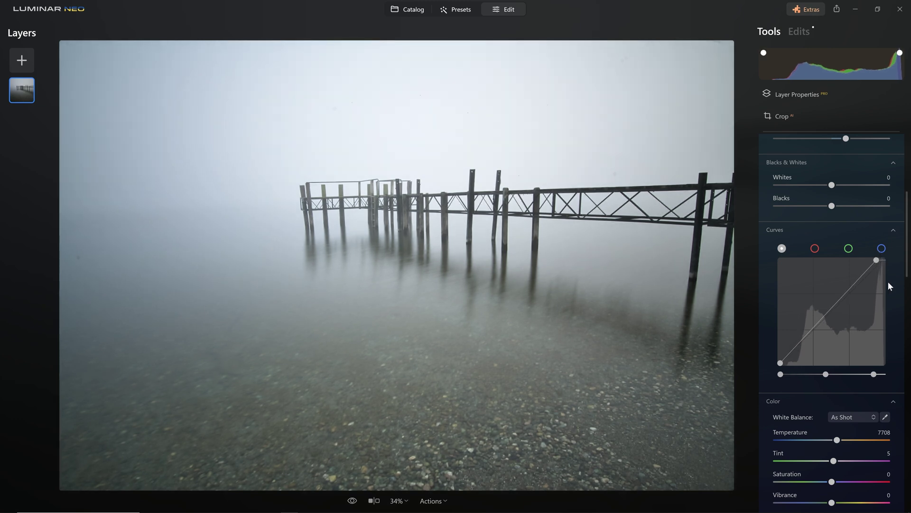
{"action": "left_click_drag", "start_coordinate": [876, 262], "coordinate": [876, 260]}
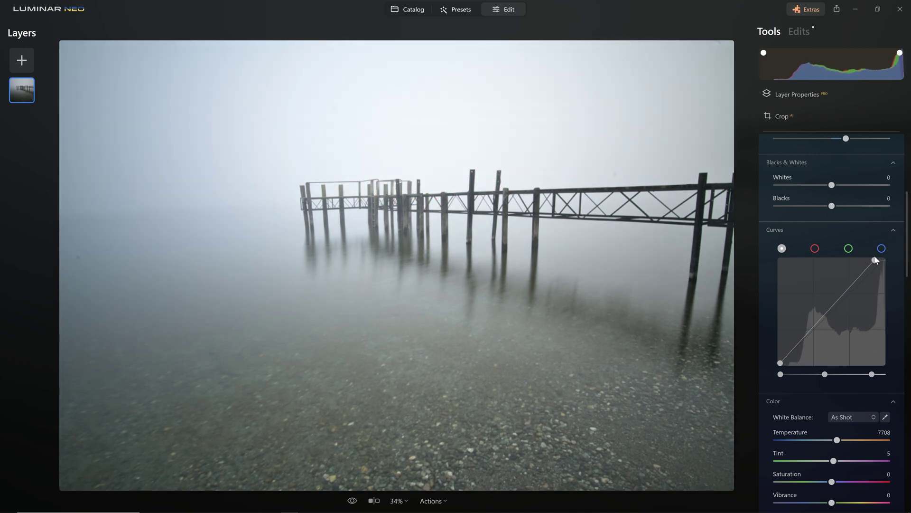
{"action": "left_click_drag", "start_coordinate": [780, 362], "coordinate": [783, 366]}
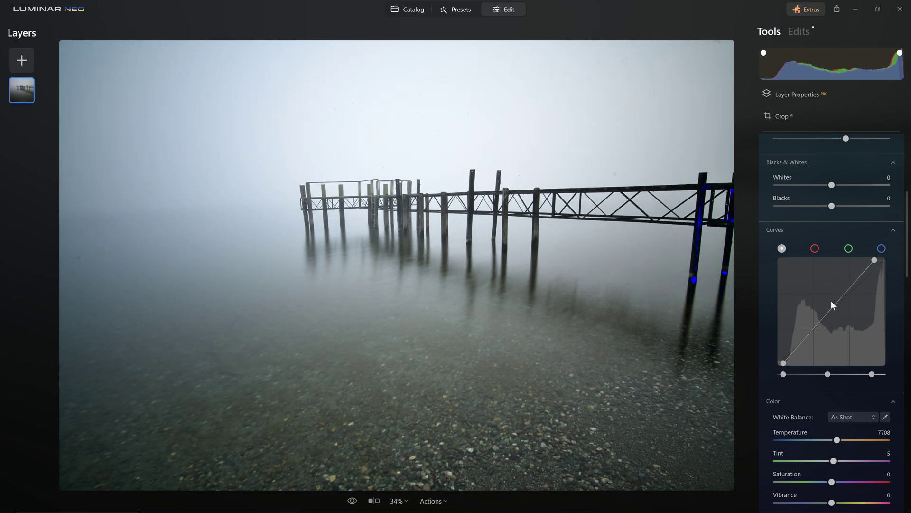
{"action": "left_click", "coordinate": [846, 292]}
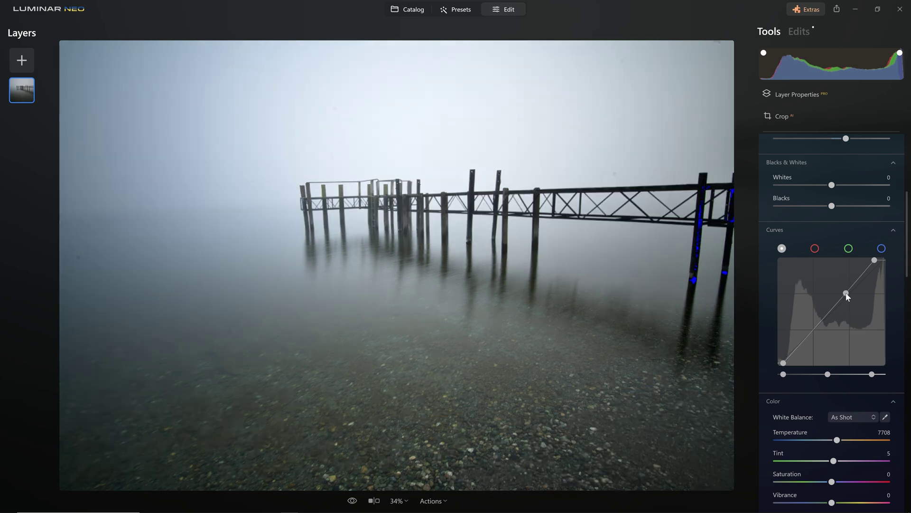
{"action": "left_click_drag", "start_coordinate": [847, 294], "coordinate": [852, 297]}
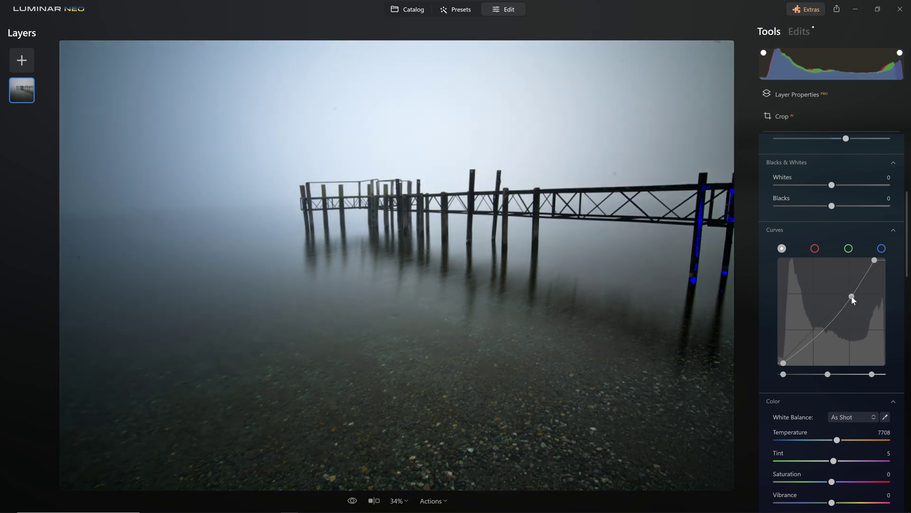
{"action": "left_click", "coordinate": [812, 340]}
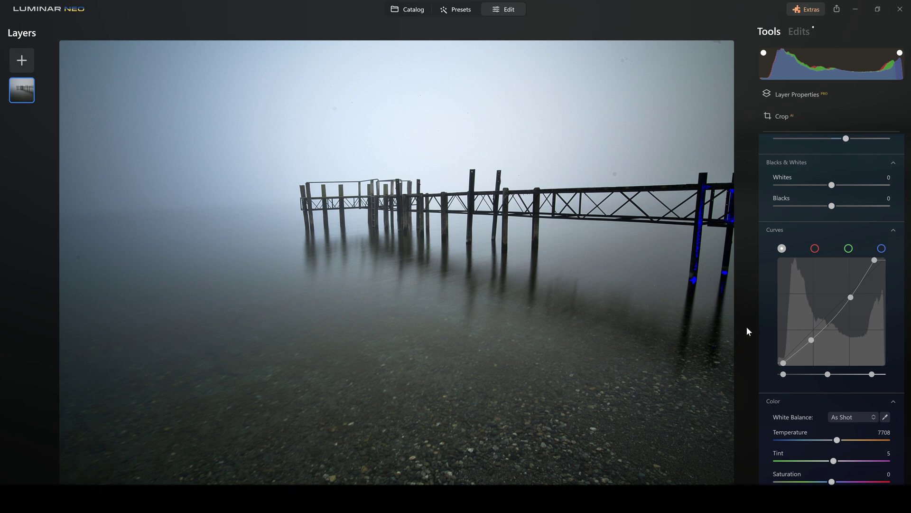
Set Temperature to 3888 and Saturation to -53 for a cool blue-grey look.
{"action": "scroll", "coordinate": [819, 339], "scroll_direction": "down", "scroll_amount": 4}
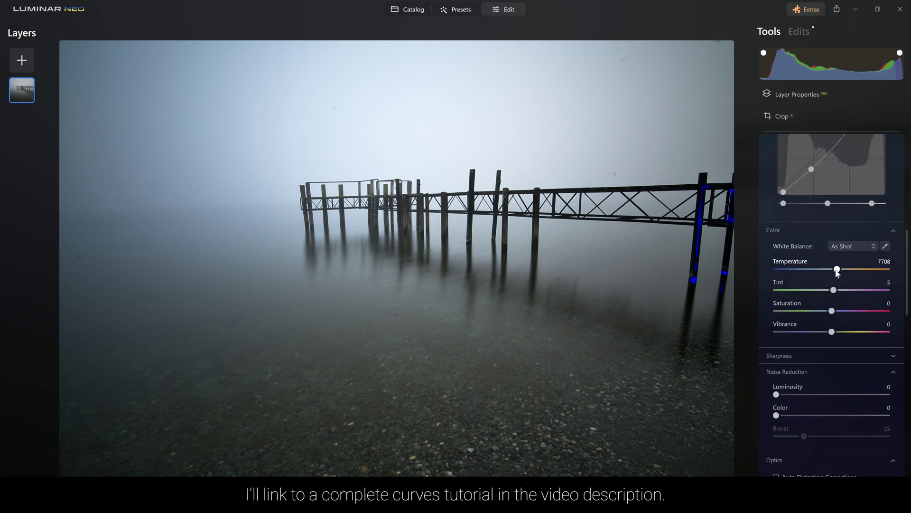
{"action": "left_click_drag", "start_coordinate": [837, 269], "coordinate": [812, 273]}
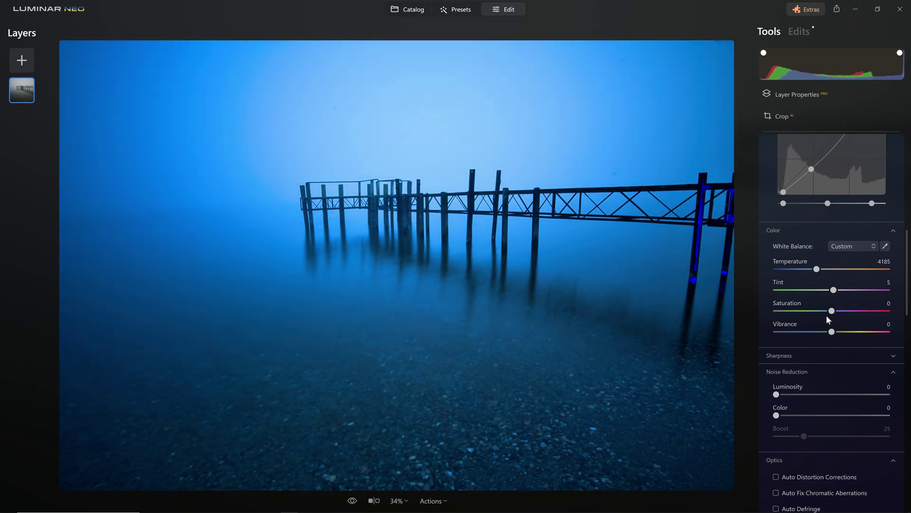
{"action": "left_click_drag", "start_coordinate": [830, 313], "coordinate": [802, 312]}
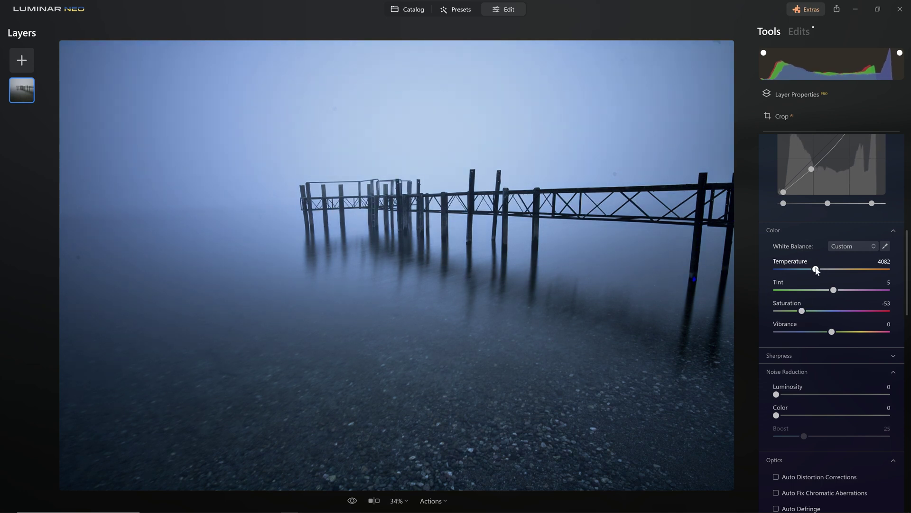
{"action": "left_click_drag", "start_coordinate": [816, 268], "coordinate": [814, 268]}
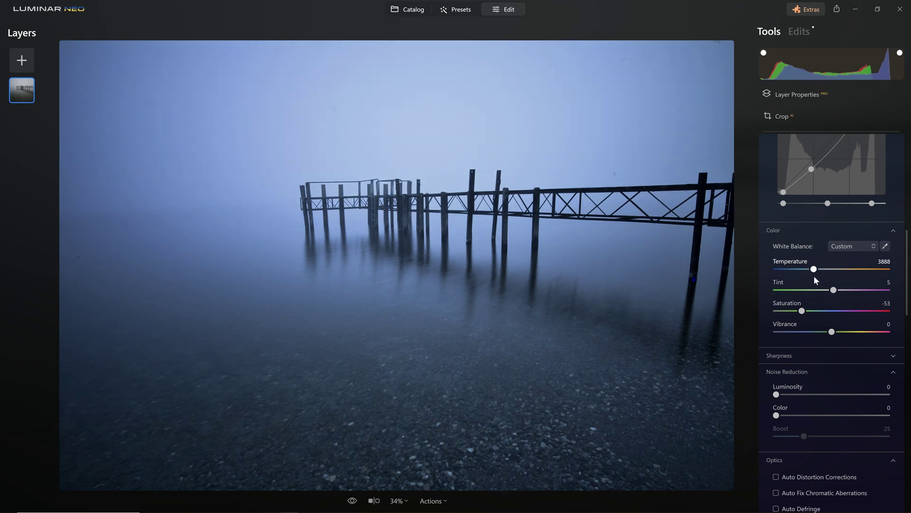
{"action": "left_click", "coordinate": [546, 206]}
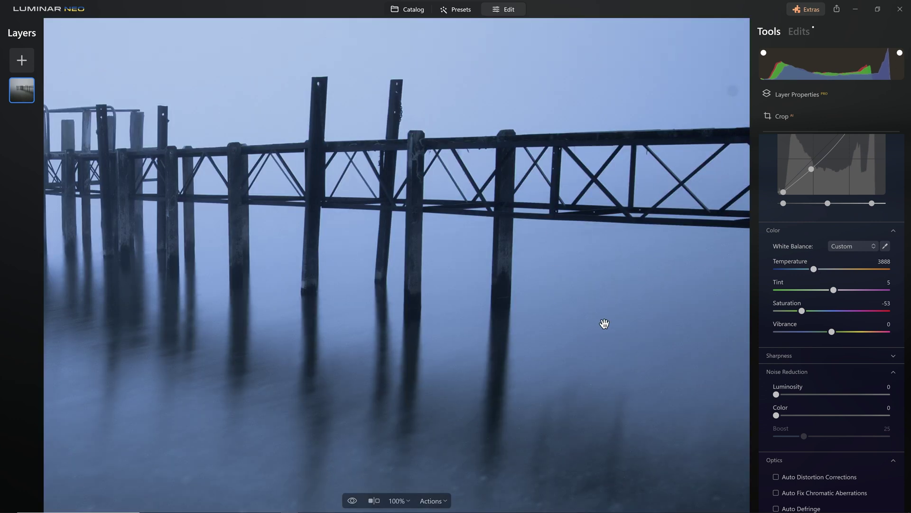
Set Sharpen to 55, luminance Noise Reduction to 27, and enable Auto Fix Chromatic Aberrations.
{"action": "left_click", "coordinate": [797, 356]}
{"action": "left_click_drag", "start_coordinate": [810, 378], "coordinate": [889, 378]}
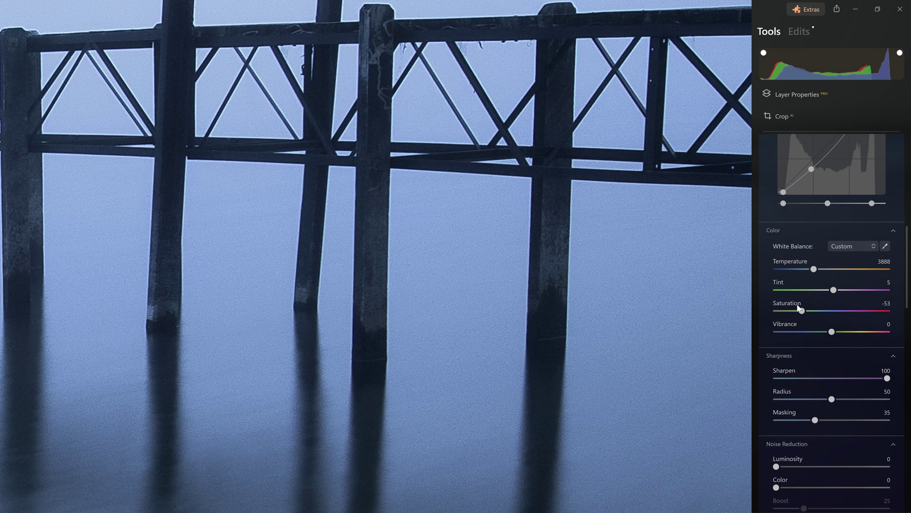
{"action": "left_click", "coordinate": [836, 378]}
{"action": "mouse_move", "coordinate": [807, 466]}
{"action": "left_mouse_down"}
{"action": "mouse_move", "coordinate": [798, 466]}
{"action": "mouse_move", "coordinate": [807, 467]}
{"action": "left_mouse_up"}
{"action": "scroll", "coordinate": [802, 455], "scroll_direction": "down", "scroll_amount": 5}
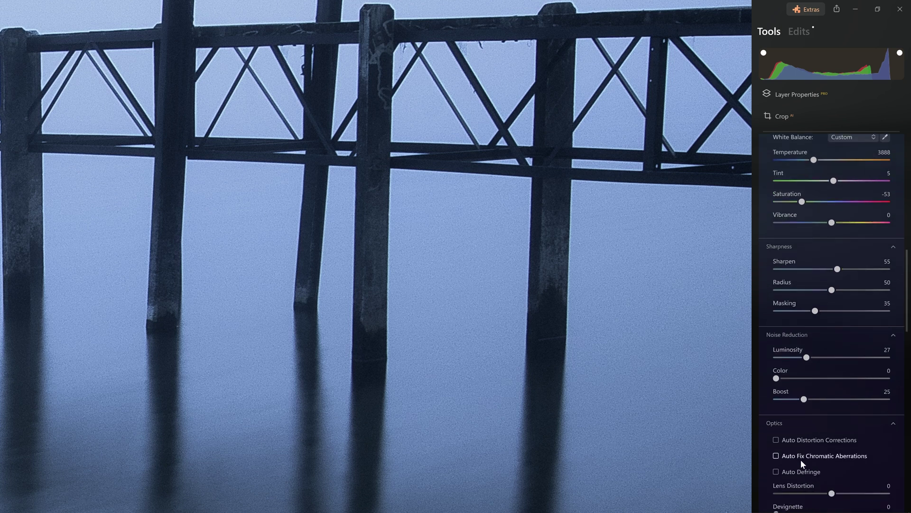
{"action": "key", "text": "ctrl+0"}
{"action": "left_click", "coordinate": [777, 337]}
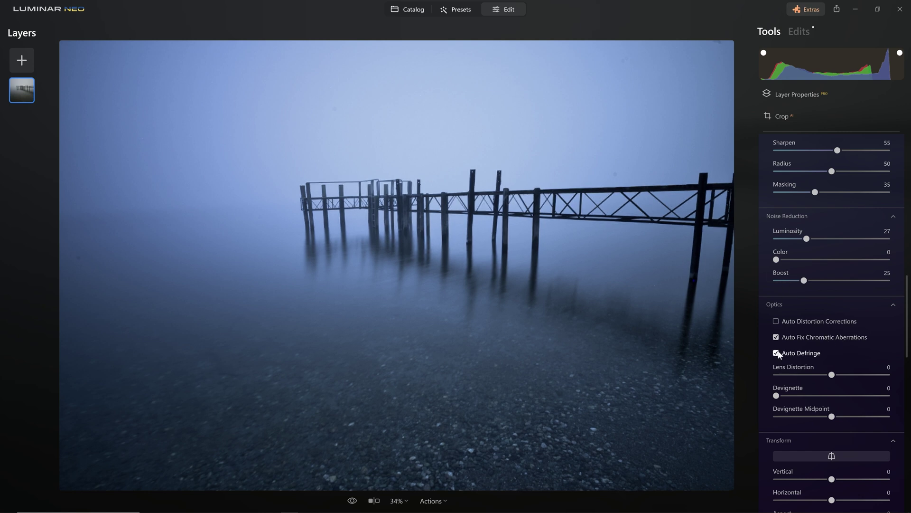
Turn on Auto Distortion Corrections after briefly comparing the photo with it off.
{"action": "left_click", "coordinate": [777, 321]}
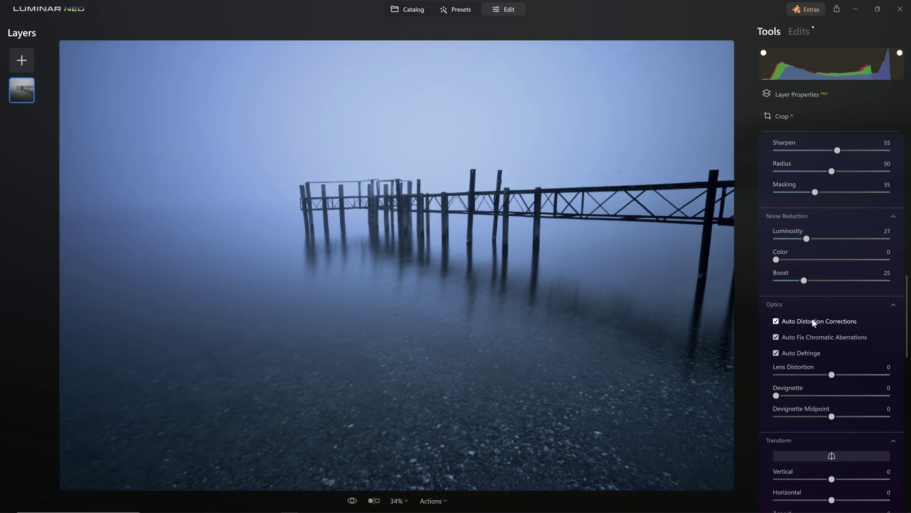
{"action": "left_click", "coordinate": [777, 322]}
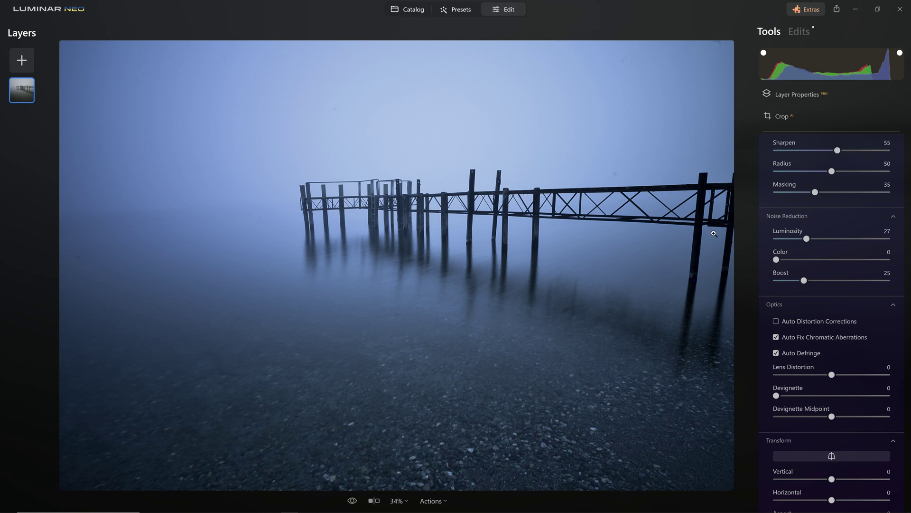
{"action": "left_click", "coordinate": [788, 323]}
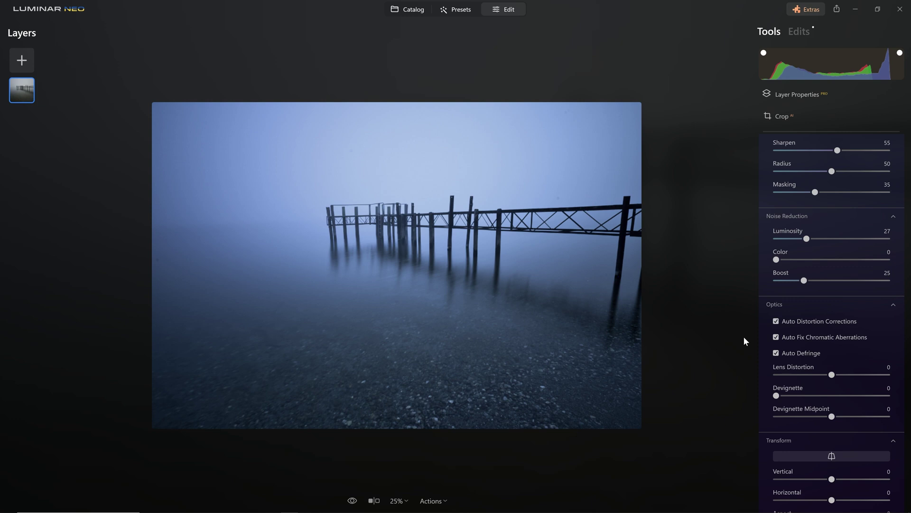
In Transform, set Vertical to 16, Horizontal to 0 and Aspect to 15, with auto correction off.
{"action": "scroll", "coordinate": [807, 366], "scroll_direction": "down", "scroll_amount": 3}
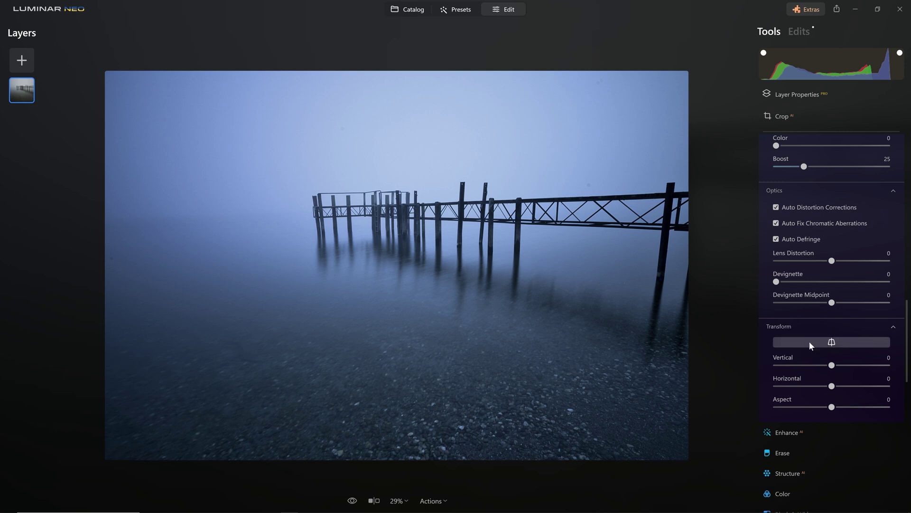
{"action": "left_click", "coordinate": [833, 342]}
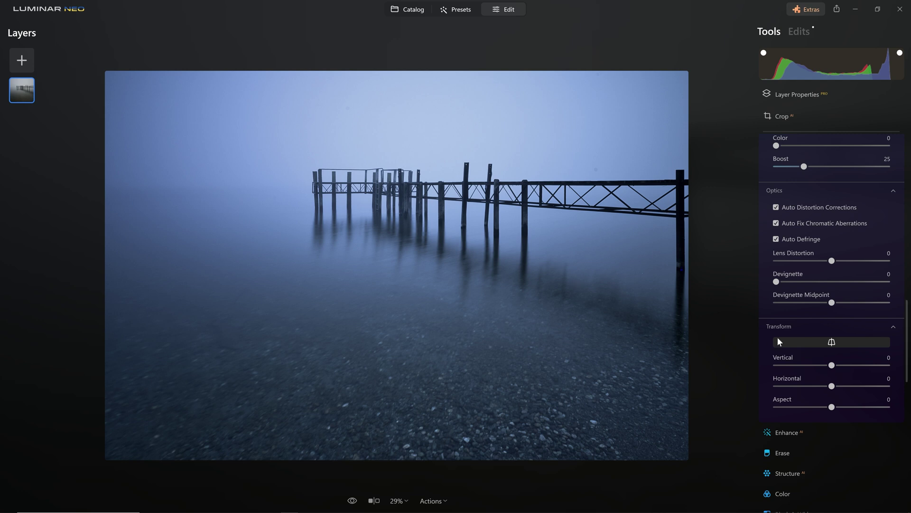
{"action": "left_click", "coordinate": [817, 343]}
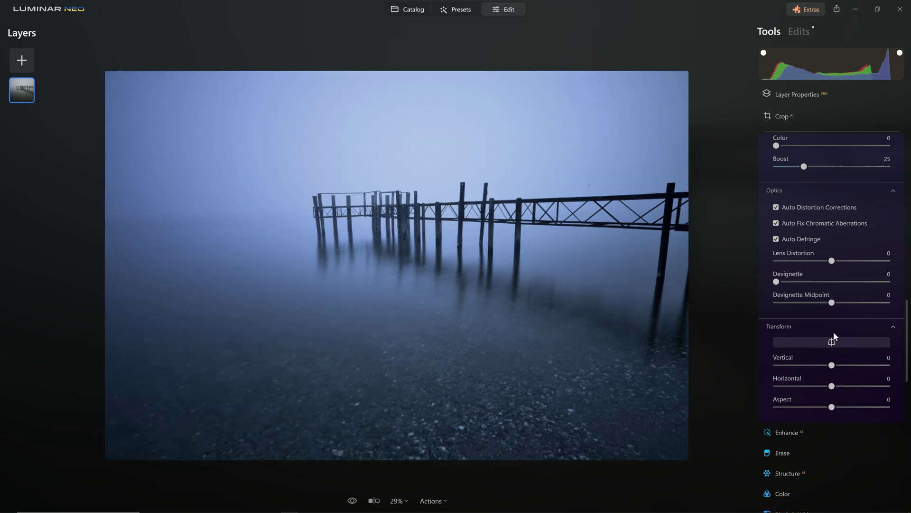
{"action": "left_click_drag", "start_coordinate": [831, 365], "coordinate": [810, 387]}
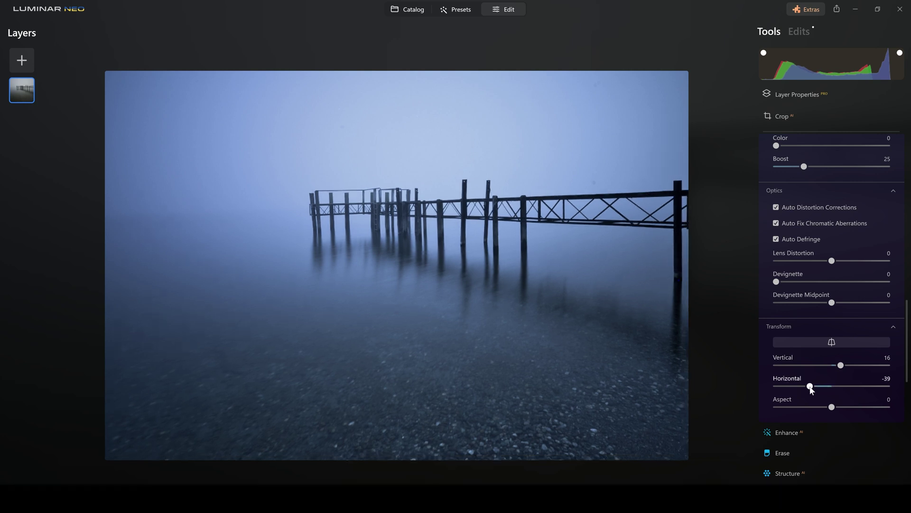
{"action": "double_click", "coordinate": [810, 386]}
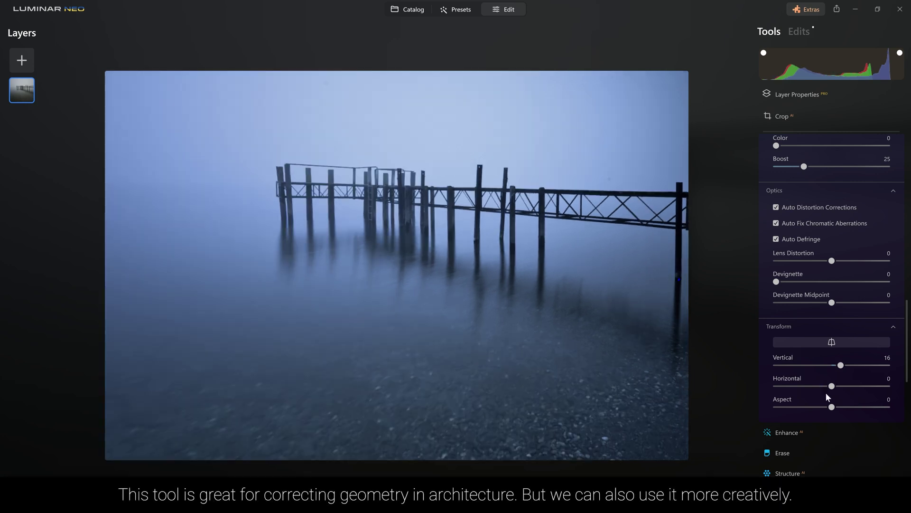
{"action": "mouse_move", "coordinate": [835, 408]}
{"action": "left_mouse_down"}
{"action": "mouse_move", "coordinate": [800, 410]}
{"action": "mouse_move", "coordinate": [868, 409]}
{"action": "mouse_move", "coordinate": [840, 410]}
{"action": "left_mouse_up"}
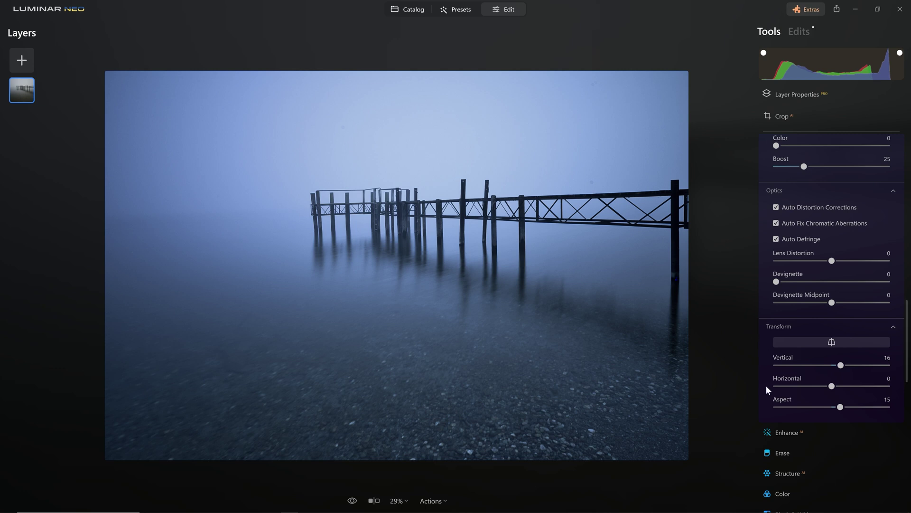
{"action": "scroll", "coordinate": [807, 255], "scroll_direction": "up", "scroll_amount": 10}
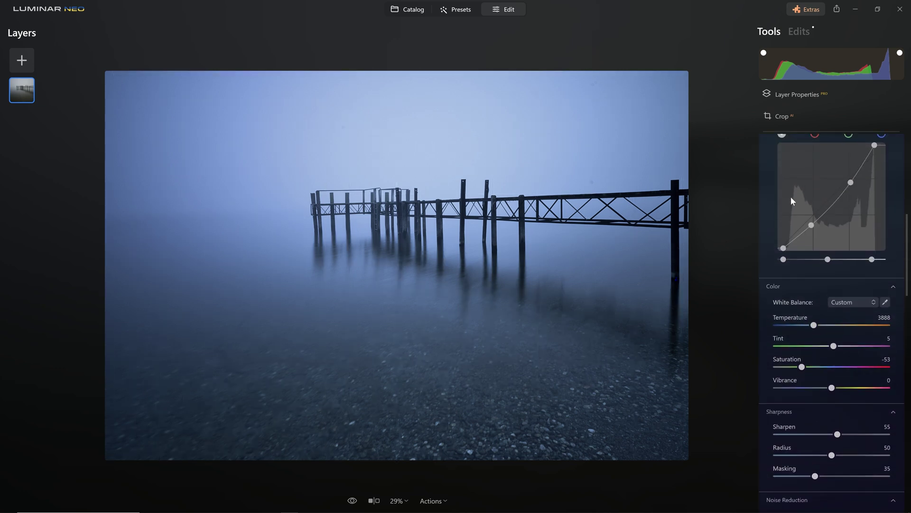
Set the Enhance AI Accent slider to 13.
{"action": "scroll", "coordinate": [808, 247], "scroll_direction": "up", "scroll_amount": 3}
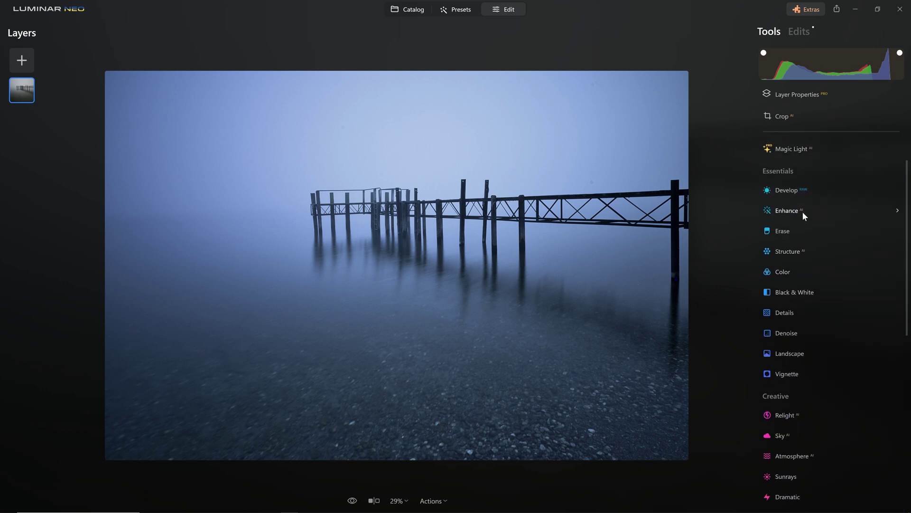
{"action": "left_click", "coordinate": [802, 211]}
{"action": "mouse_move", "coordinate": [778, 261]}
{"action": "left_mouse_down"}
{"action": "mouse_move", "coordinate": [895, 267]}
{"action": "mouse_move", "coordinate": [765, 265]}
{"action": "mouse_move", "coordinate": [791, 264]}
{"action": "left_mouse_up"}
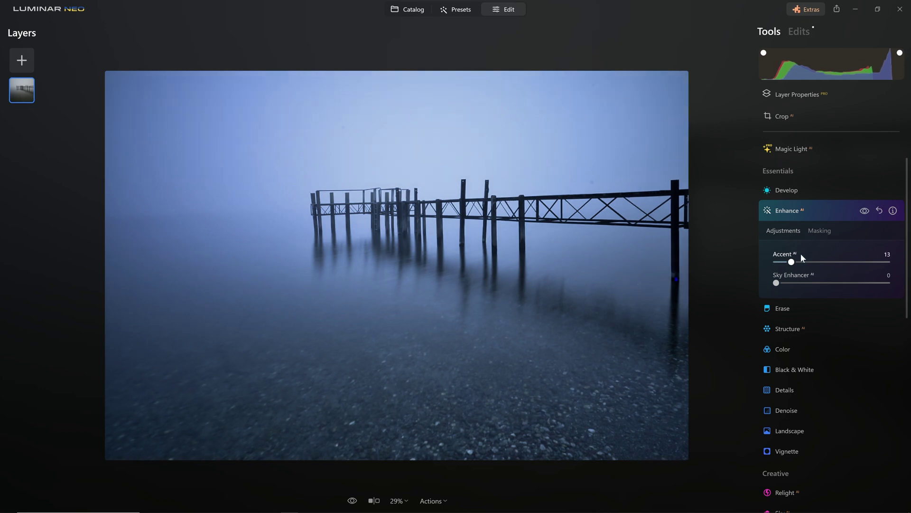
Close Enhance AI and set Structure AI Amount to 39.
{"action": "left_click", "coordinate": [795, 215]}
{"action": "left_click", "coordinate": [797, 252]}
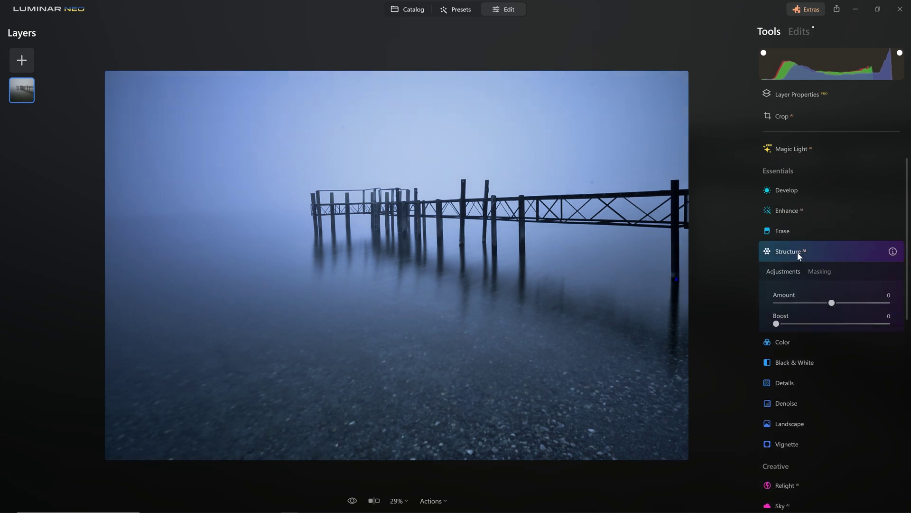
{"action": "left_click_drag", "start_coordinate": [833, 305], "coordinate": [902, 304]}
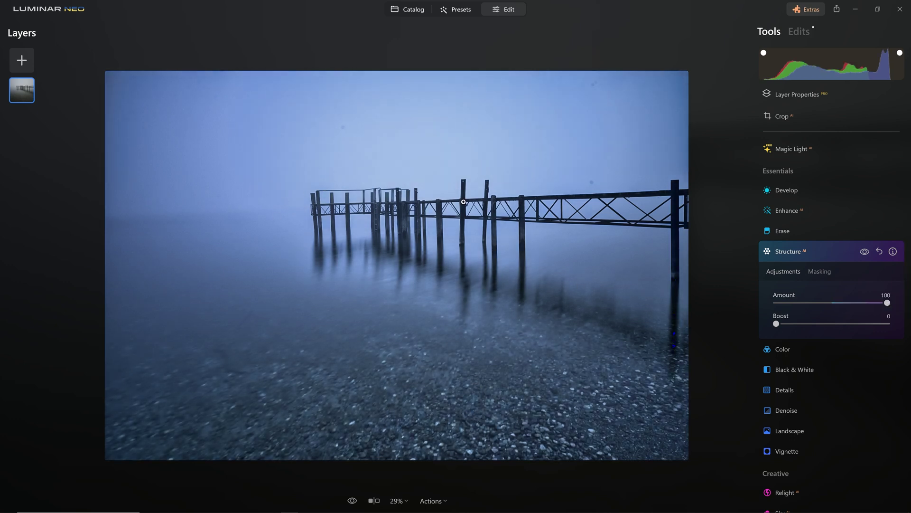
{"action": "left_click", "coordinate": [851, 303]}
{"action": "left_click_drag", "start_coordinate": [851, 303], "coordinate": [854, 302]}
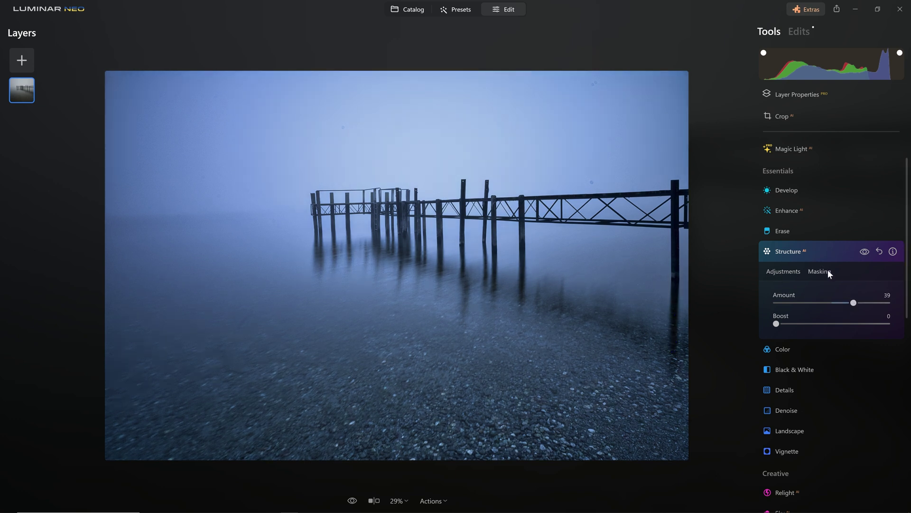
Brush-mask the structure effect onto the right pier post and along the pier rail.
{"action": "left_click", "coordinate": [813, 271]}
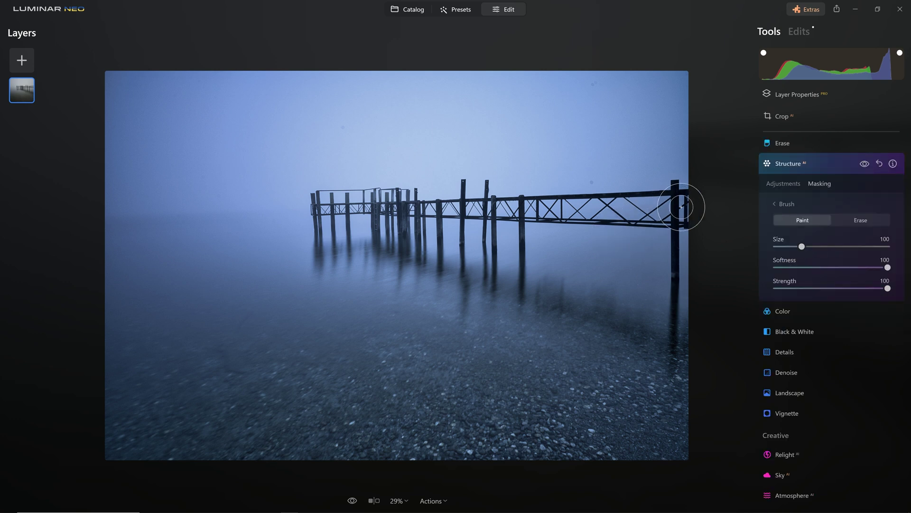
{"action": "mouse_move", "coordinate": [687, 205]}
{"action": "left_mouse_down"}
{"action": "mouse_move", "coordinate": [674, 193]}
{"action": "mouse_move", "coordinate": [676, 249]}
{"action": "left_mouse_up"}
{"action": "left_click_drag", "start_coordinate": [505, 228], "coordinate": [327, 207]}
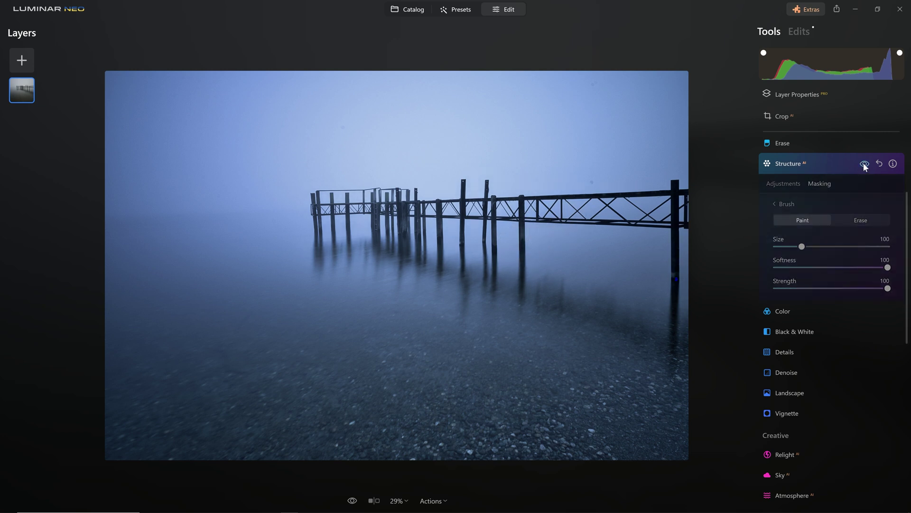
{"action": "left_click", "coordinate": [813, 163]}
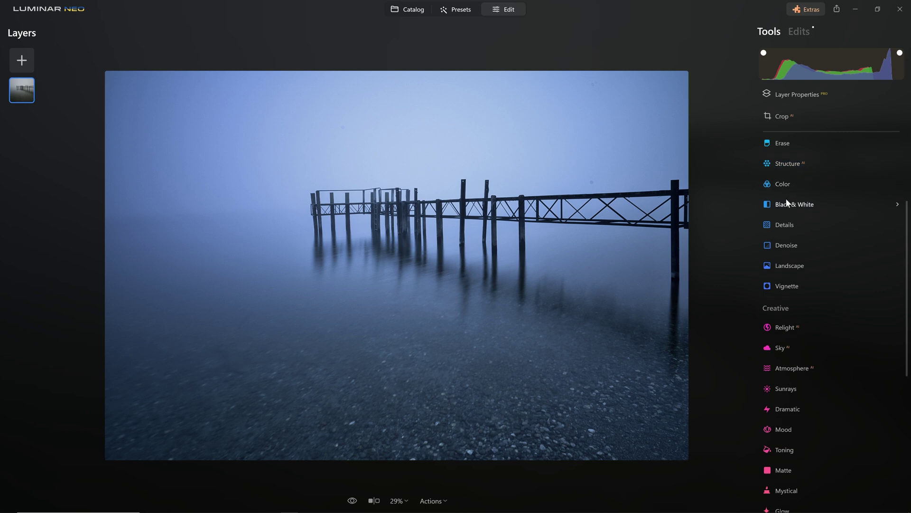
Soften Structure to -40 and confine it to the lower foreground with a linear gradient mask.
{"action": "left_click", "coordinate": [798, 161]}
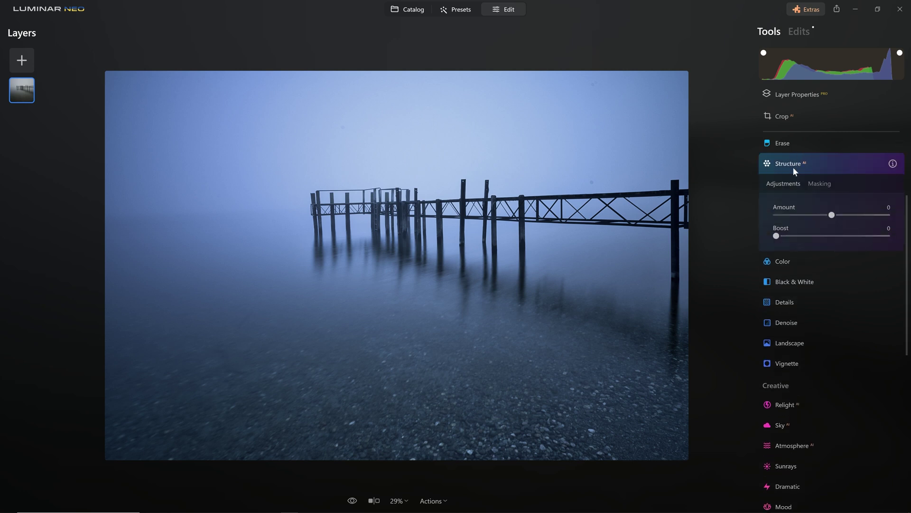
{"action": "left_click_drag", "start_coordinate": [833, 216], "coordinate": [804, 217]}
{"action": "left_click", "coordinate": [820, 184]}
{"action": "left_click", "coordinate": [795, 218]}
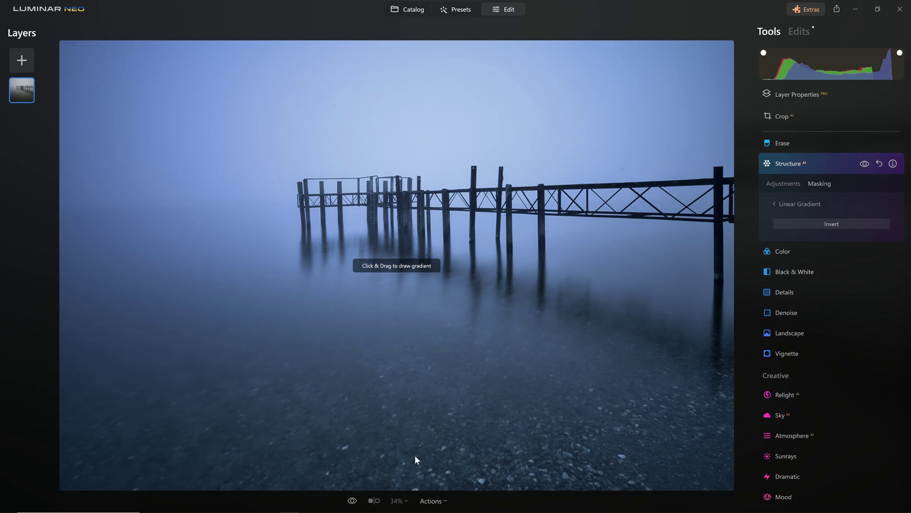
{"action": "mouse_move", "coordinate": [411, 478]}
{"action": "left_mouse_down"}
{"action": "mouse_move", "coordinate": [424, 343]}
{"action": "mouse_move", "coordinate": [443, 284]}
{"action": "mouse_move", "coordinate": [413, 269]}
{"action": "left_mouse_up"}
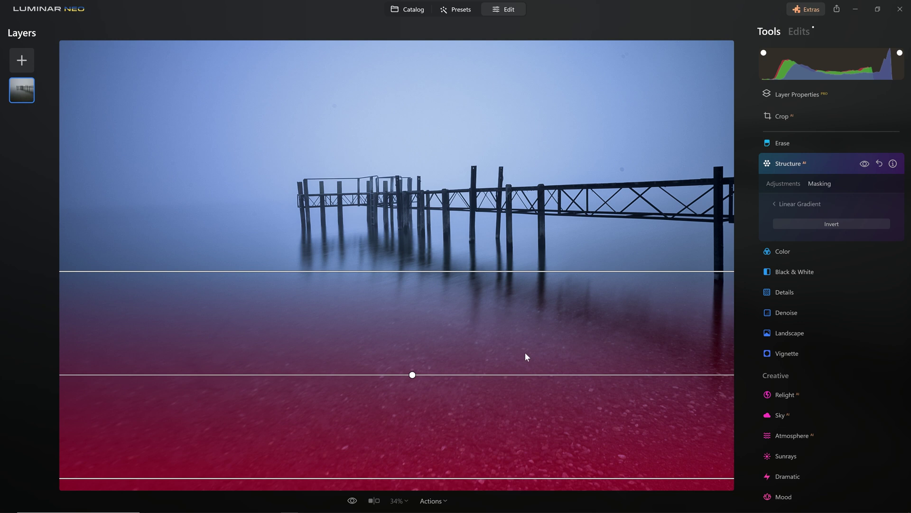
{"action": "left_click", "coordinate": [826, 163]}
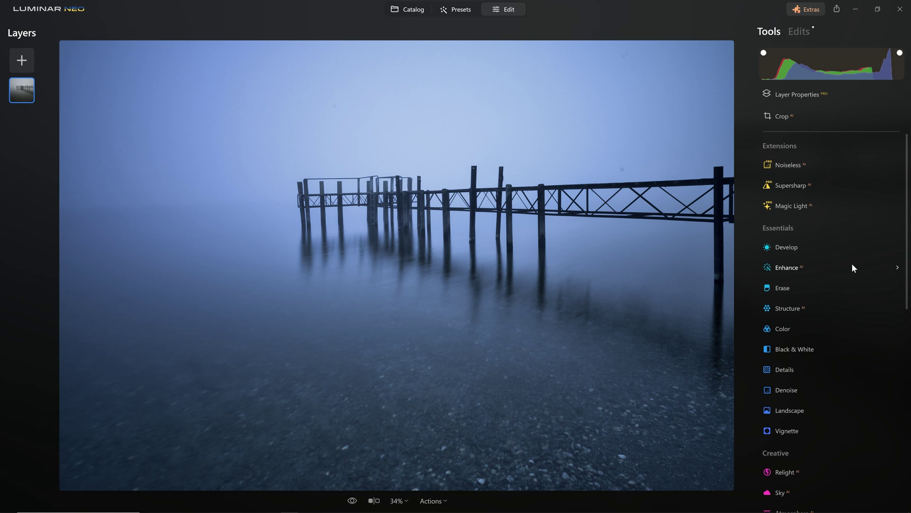
Automatically remove dust spots with Erase and toggle the result to compare before and after.
{"action": "left_click", "coordinate": [791, 287]}
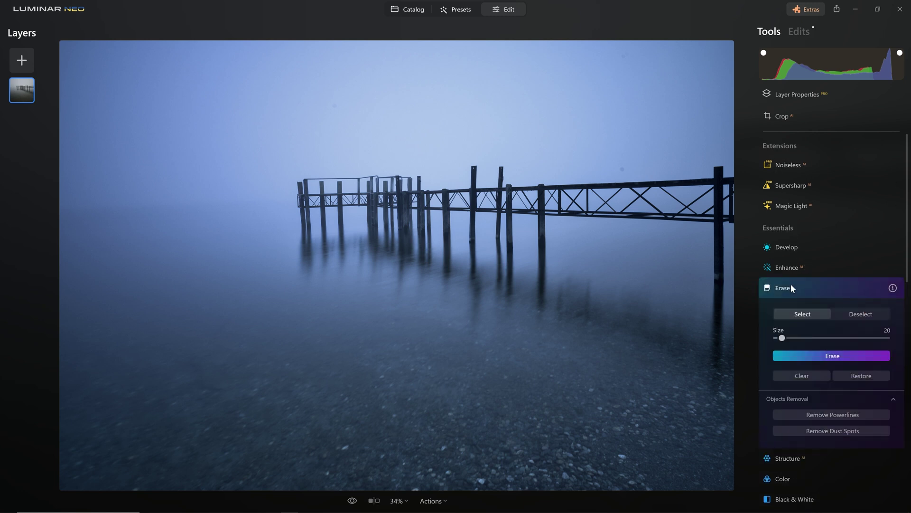
{"action": "left_click", "coordinate": [869, 319]}
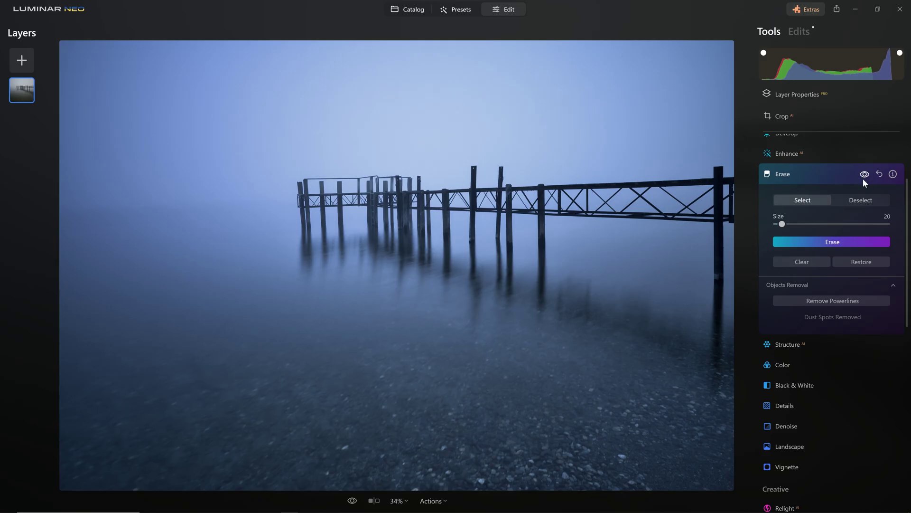
{"action": "left_click", "coordinate": [863, 179]}
{"action": "left_click", "coordinate": [863, 179]}
{"action": "left_click", "coordinate": [863, 179]}
{"action": "left_click", "coordinate": [863, 179]}
Zoom in on the pier and sky to compare the dust removal, then zoom back to fit.
{"action": "key", "text": "ctrl+plus"}
{"action": "left_click", "coordinate": [864, 176]}
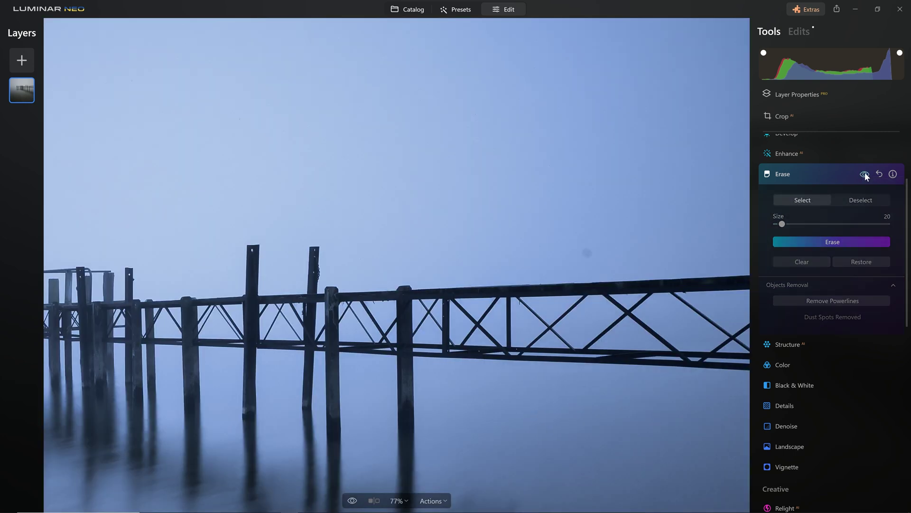
{"action": "left_click", "coordinate": [865, 173]}
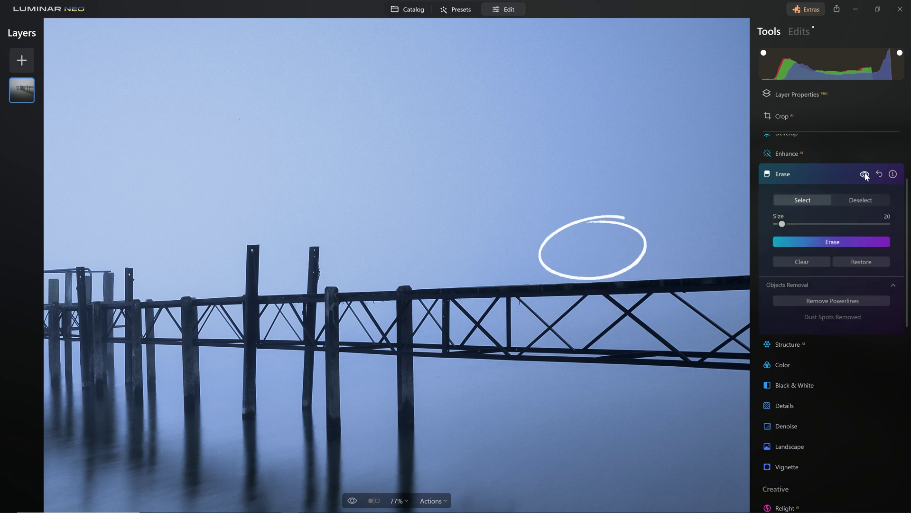
{"action": "left_click", "coordinate": [865, 175]}
{"action": "left_click", "coordinate": [865, 175]}
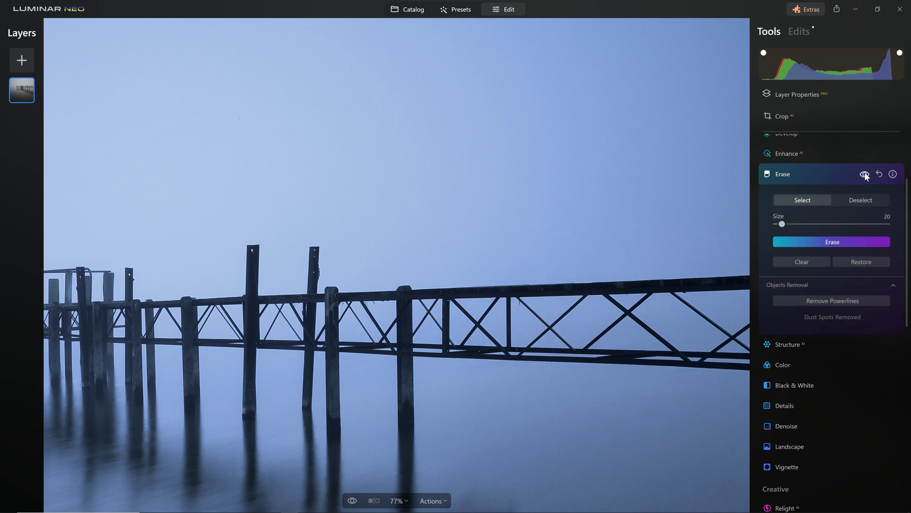
{"action": "key", "text": "ctrl+minus"}
{"action": "key", "text": "ctrl+minus"}
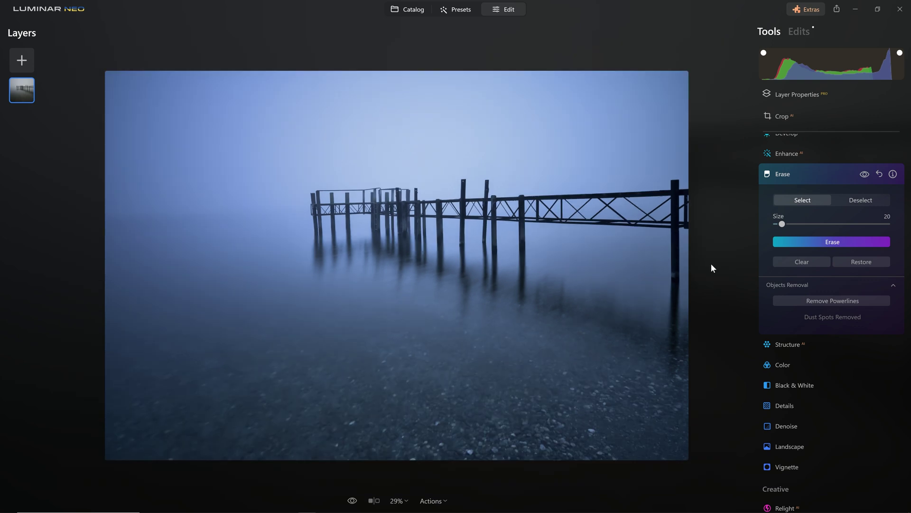
Close Erase and set up Clone with Strength 50 and brush Size 28.
{"action": "left_click", "coordinate": [833, 173]}
{"action": "scroll", "coordinate": [823, 291], "scroll_direction": "down", "scroll_amount": 8}
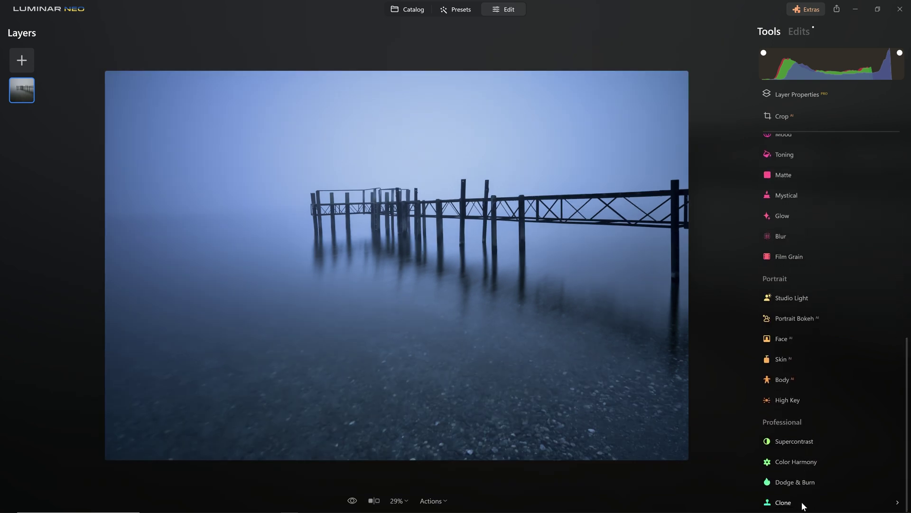
{"action": "left_click", "coordinate": [802, 498]}
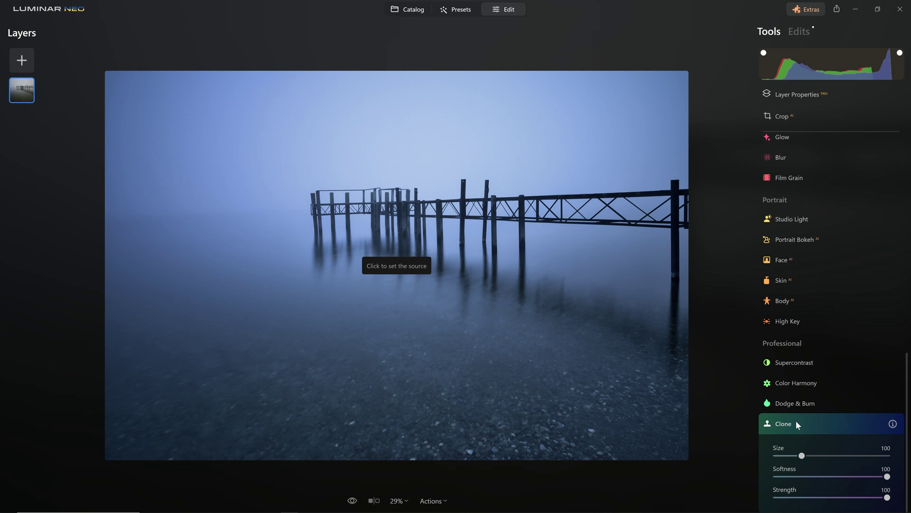
{"action": "left_click", "coordinate": [830, 496]}
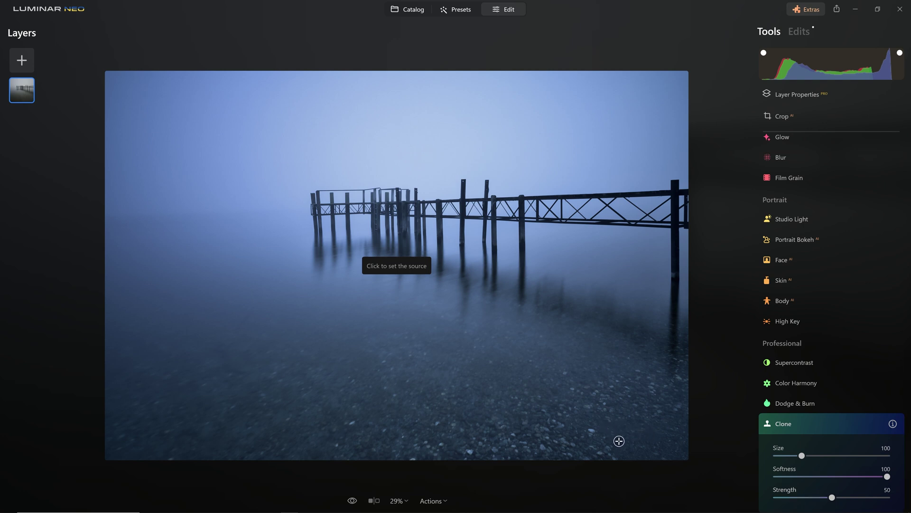
{"action": "key", "text": "bracketleft"}
{"action": "key", "text": "bracketleft"}
{"action": "key", "text": "bracketleft"}
{"action": "key", "text": "bracketleft"}
{"action": "key", "text": "bracketleft"}
{"action": "key", "text": "bracketleft"}
{"action": "key", "text": "bracketleft"}
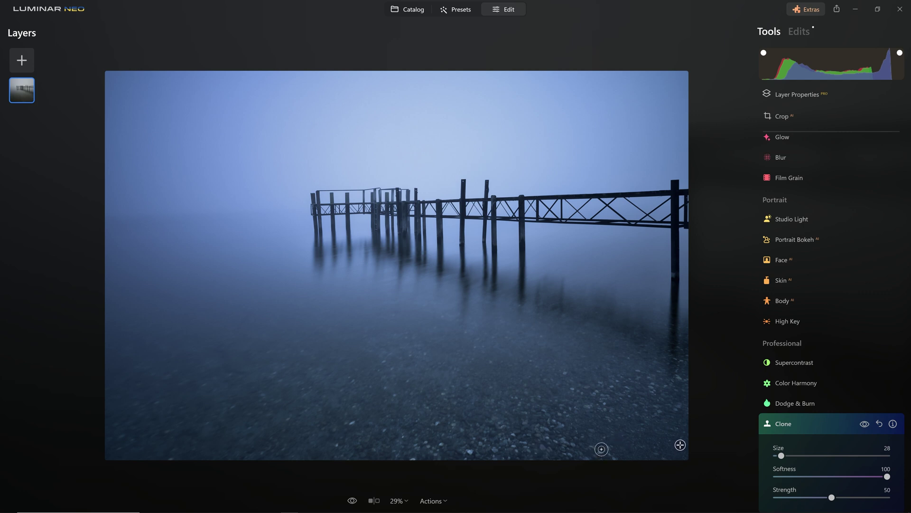
Set a clone source in the pebbles and paint over five spots along the bottom edge.
{"action": "left_click", "coordinate": [603, 432]}
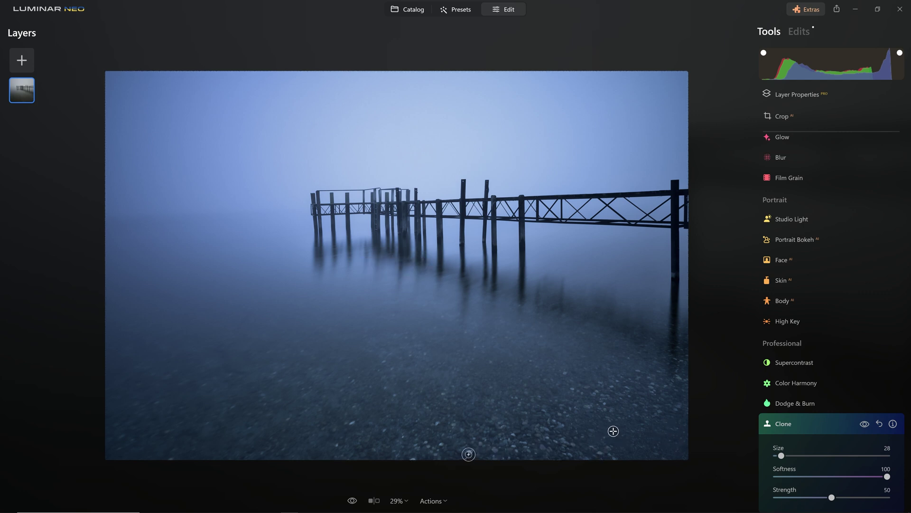
{"action": "left_click", "coordinate": [630, 429]}
{"action": "left_click", "coordinate": [620, 435]}
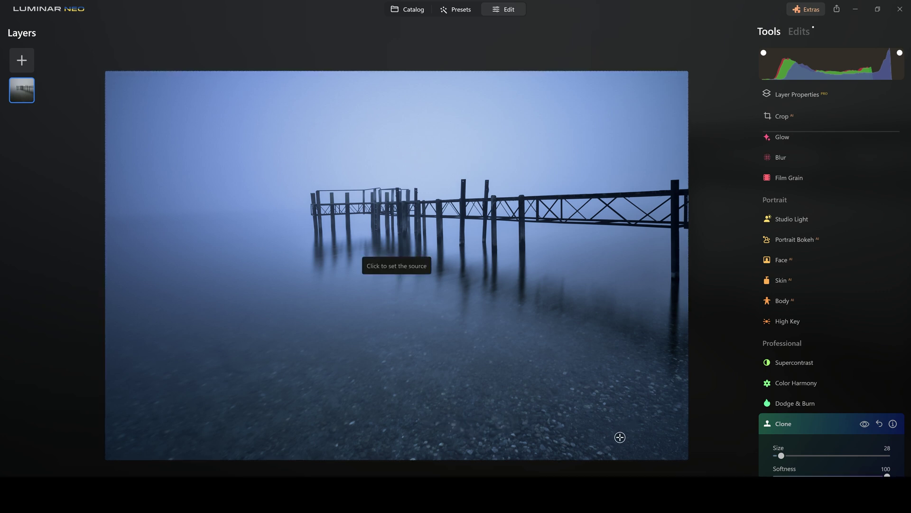
{"action": "left_click", "coordinate": [314, 440]}
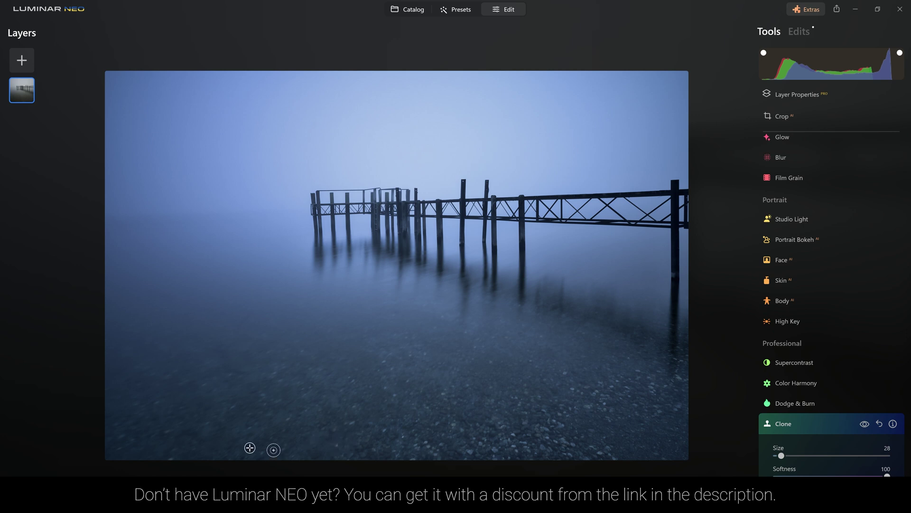
{"action": "left_click", "coordinate": [187, 437]}
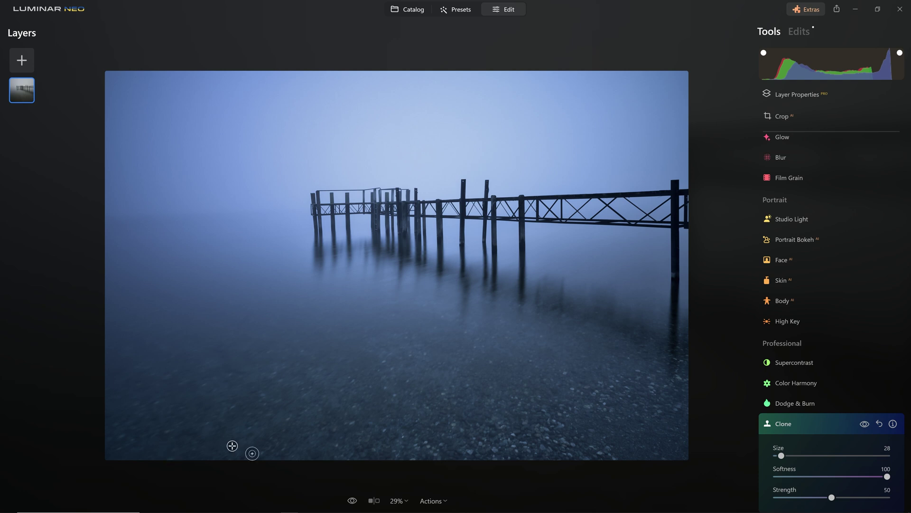
{"action": "left_click", "coordinate": [312, 418]}
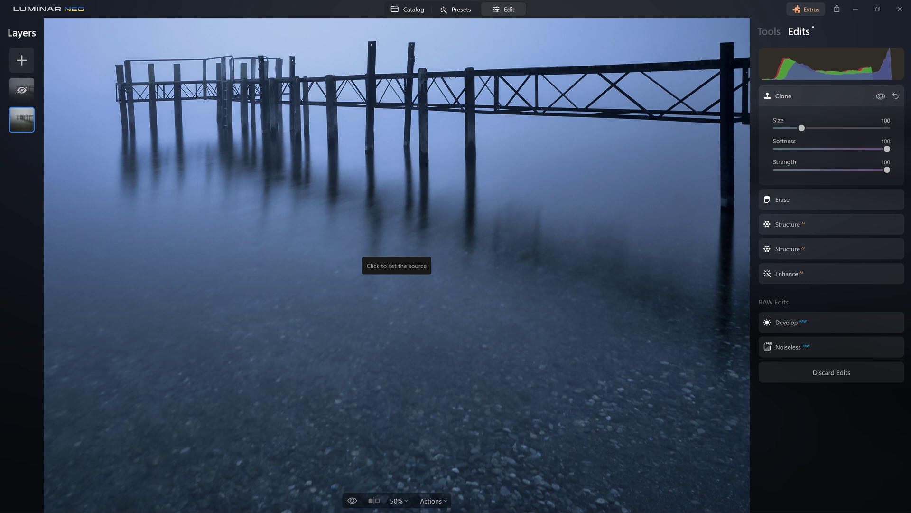
Apply the clone edits and lower Color Saturation to -27, checking the pier up close.
{"action": "key", "text": "Escape"}
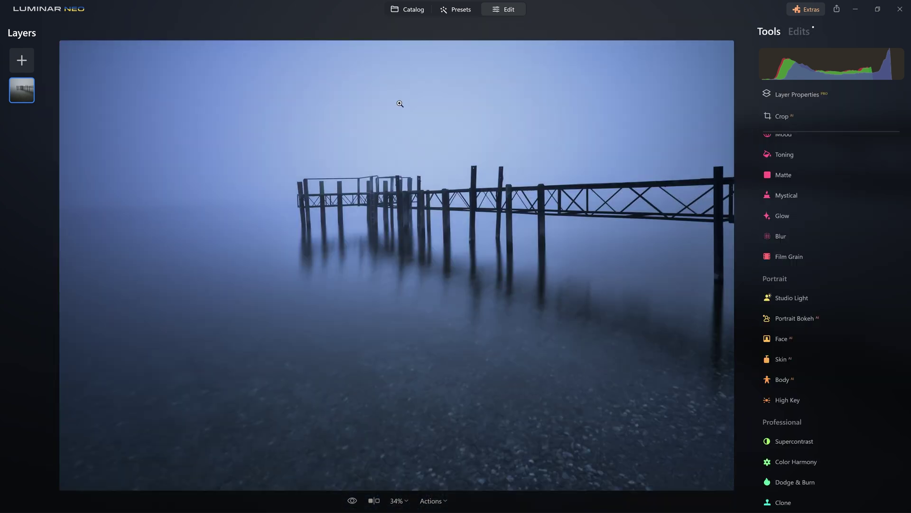
{"action": "scroll", "coordinate": [838, 245], "scroll_direction": "up", "scroll_amount": 10}
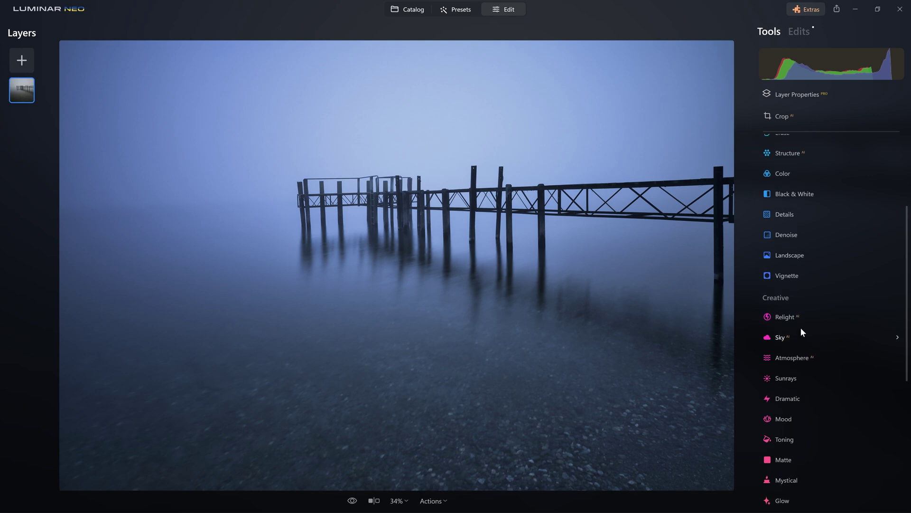
{"action": "left_click", "coordinate": [790, 327]}
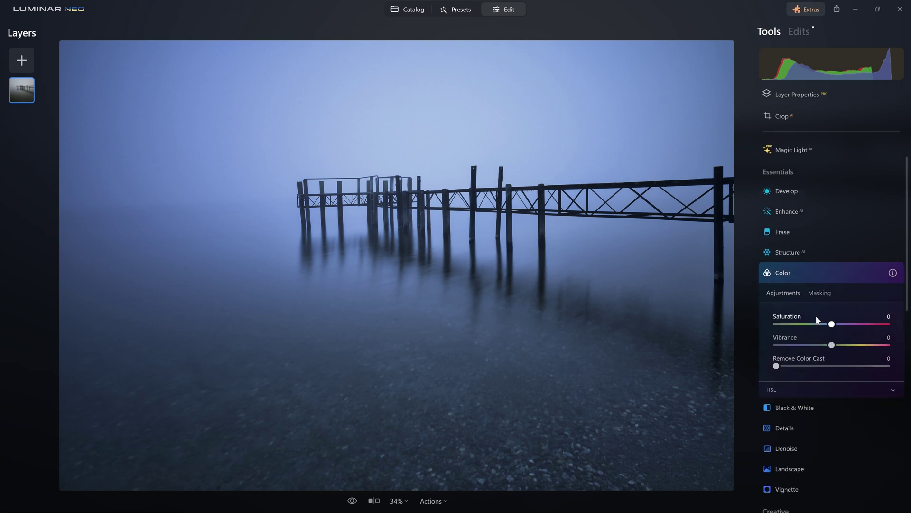
{"action": "left_click_drag", "start_coordinate": [831, 323], "coordinate": [816, 324]}
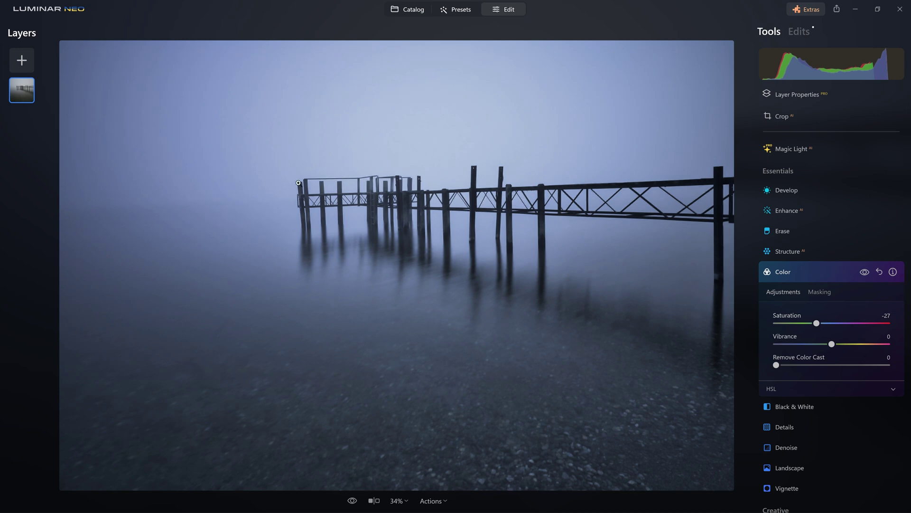
{"action": "left_click", "coordinate": [382, 193]}
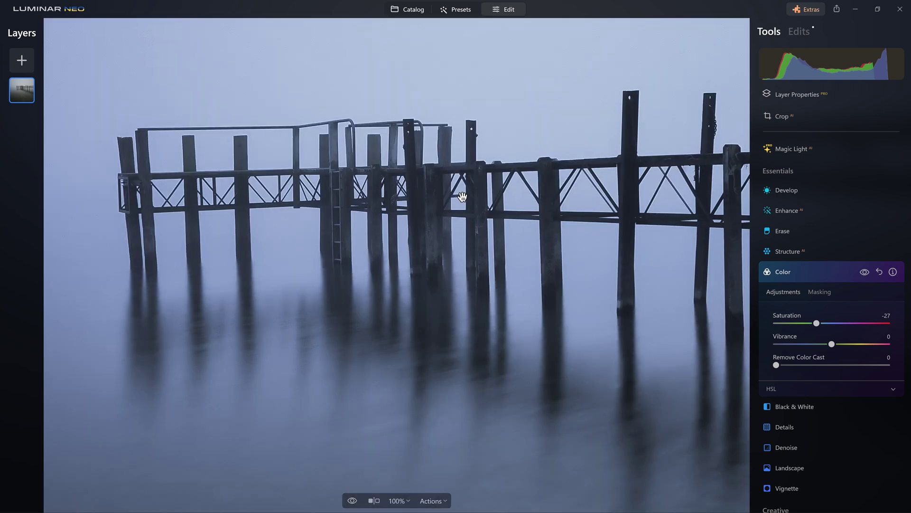
{"action": "left_click", "coordinate": [461, 196]}
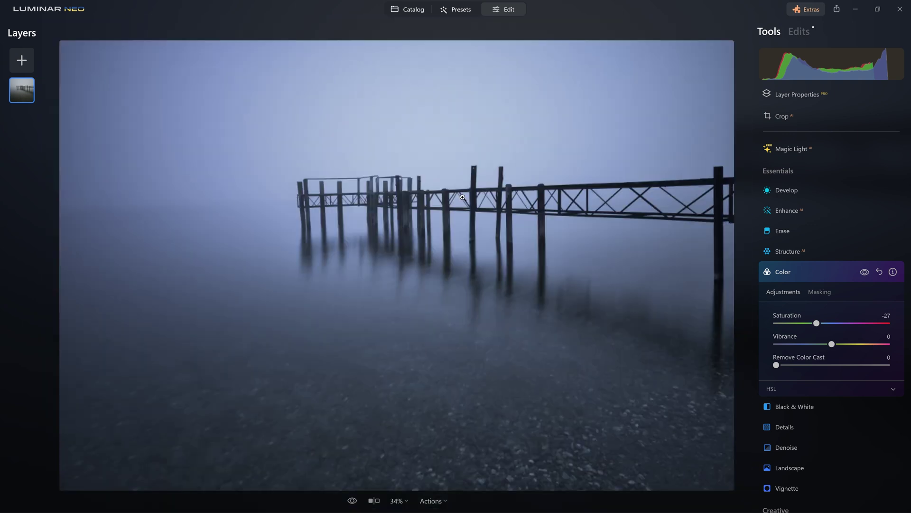
Shape the Develop tone curve to deepen shadows slightly and lift the upper tones.
{"action": "left_click", "coordinate": [784, 191]}
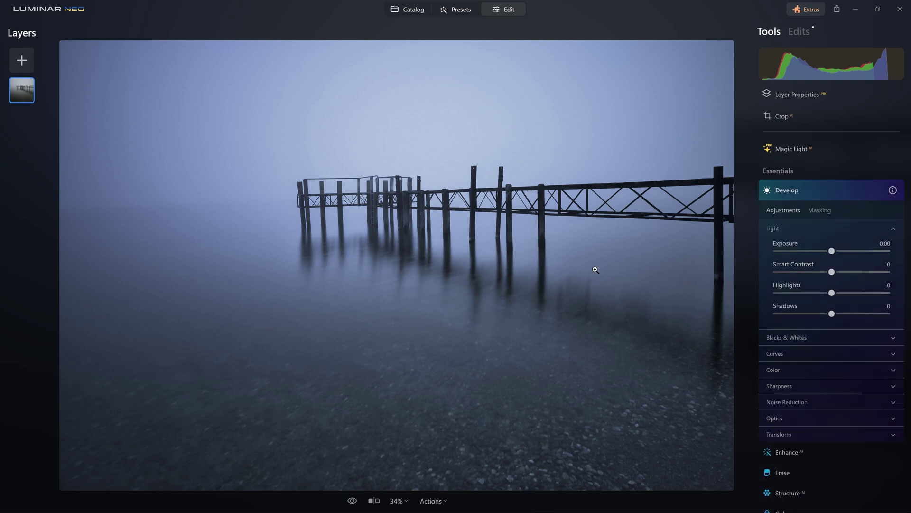
{"action": "scroll", "coordinate": [803, 294], "scroll_direction": "down", "scroll_amount": 2}
{"action": "left_click", "coordinate": [813, 295]}
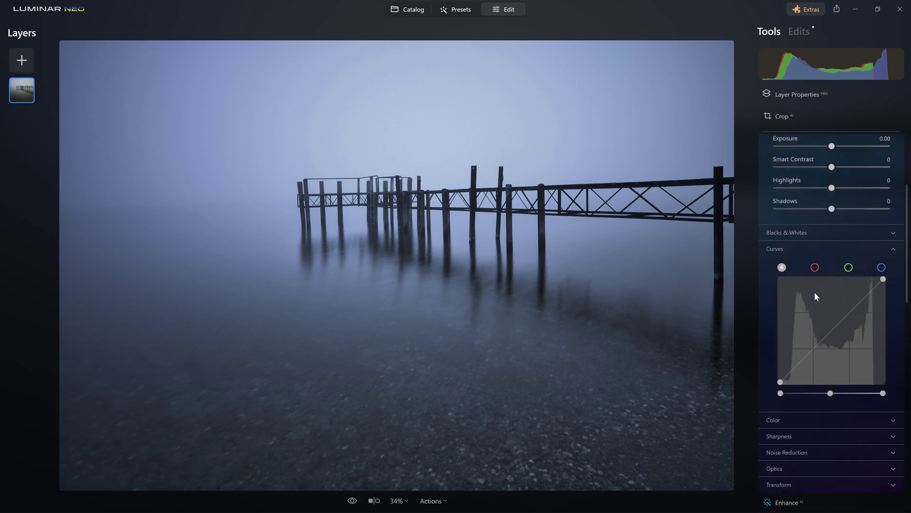
{"action": "scroll", "coordinate": [814, 294], "scroll_direction": "down", "scroll_amount": 2}
{"action": "left_click_drag", "start_coordinate": [803, 294], "coordinate": [803, 296]}
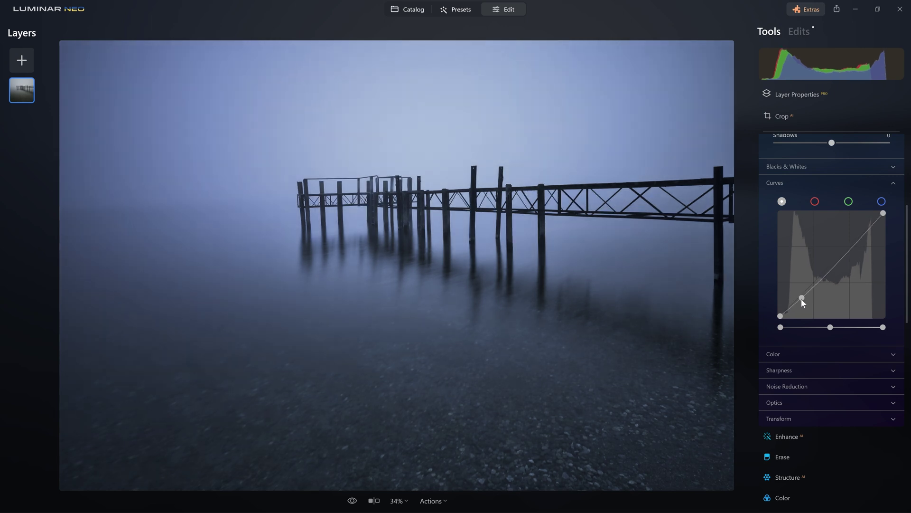
{"action": "left_click", "coordinate": [849, 248]}
{"action": "left_click_drag", "start_coordinate": [849, 250], "coordinate": [847, 247]}
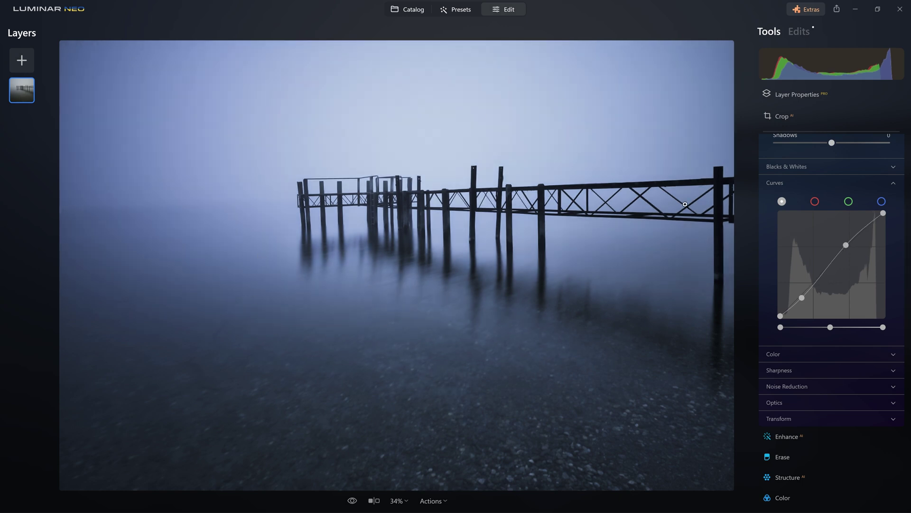
{"action": "scroll", "coordinate": [830, 248], "scroll_direction": "up", "scroll_amount": 5}
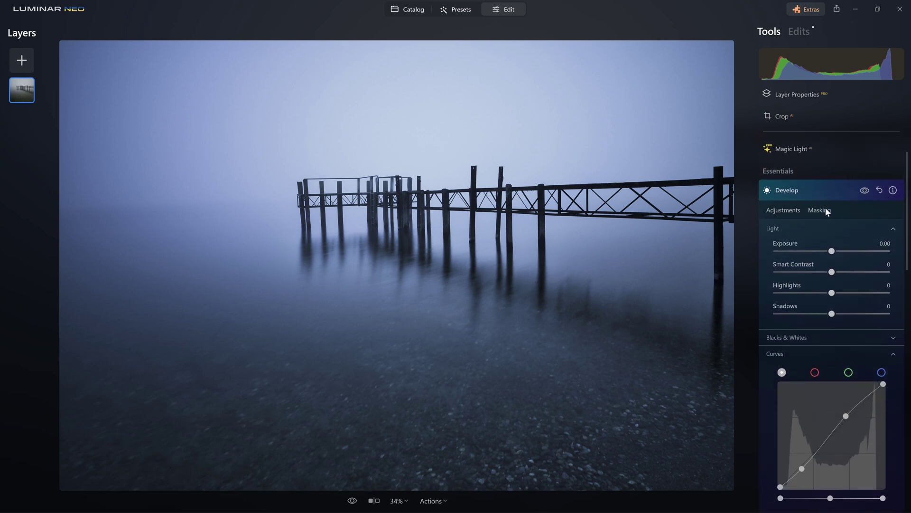
Mask the Develop edit with a wide elliptical radial gradient centred on the pier.
{"action": "left_click", "coordinate": [825, 207]}
{"action": "left_click", "coordinate": [809, 231]}
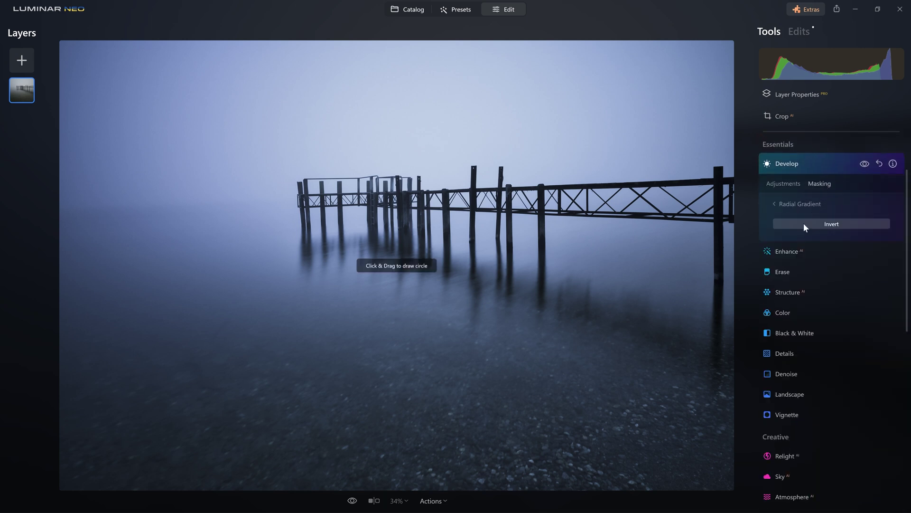
{"action": "left_click_drag", "start_coordinate": [399, 213], "coordinate": [500, 145]}
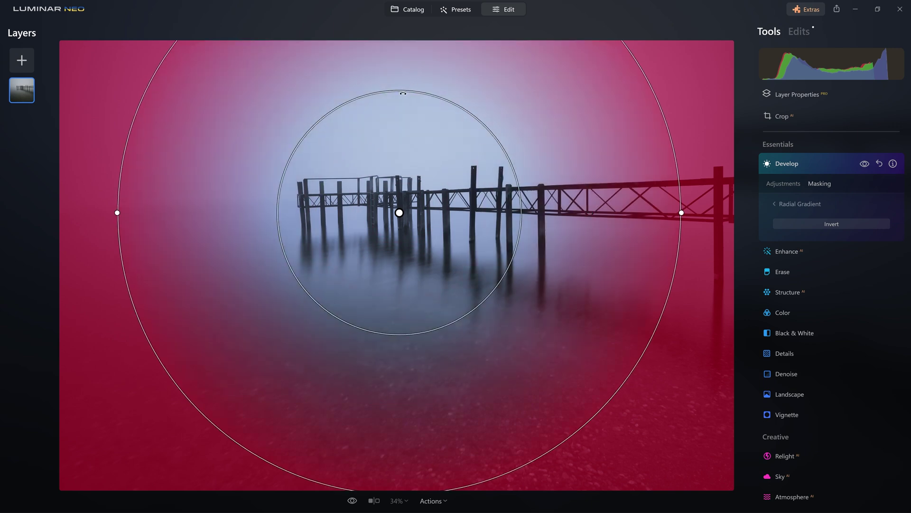
{"action": "left_click_drag", "start_coordinate": [405, 90], "coordinate": [406, 108]}
{"action": "left_click_drag", "start_coordinate": [700, 183], "coordinate": [721, 183]}
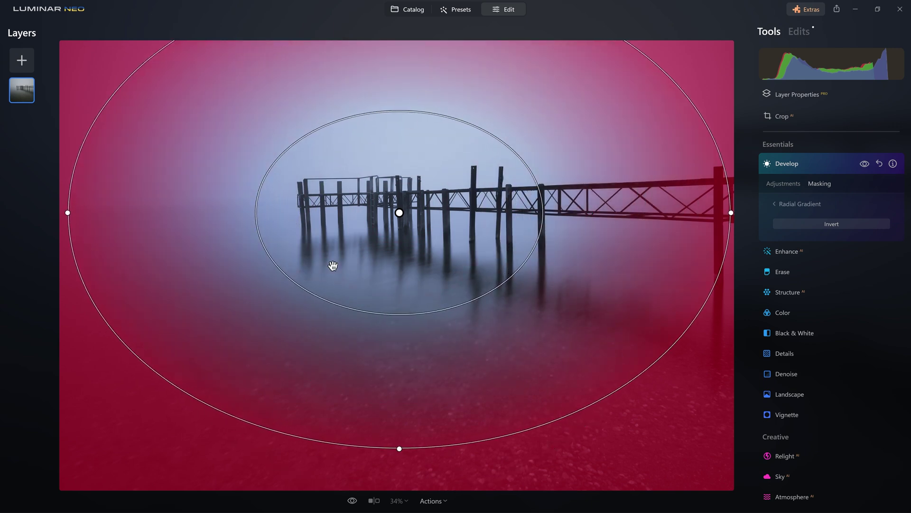
{"action": "left_click", "coordinate": [835, 166]}
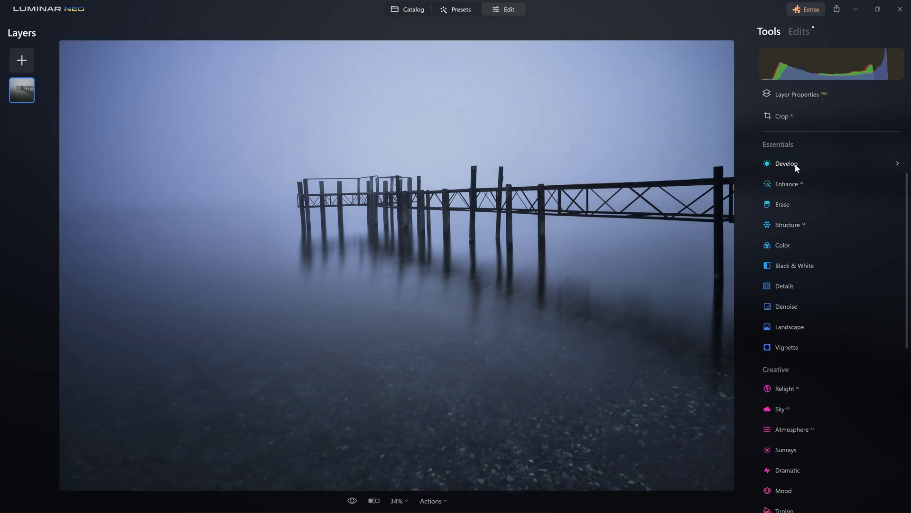
Toggle the Develop edit off and on to compare the masked curve adjustment.
{"action": "left_click", "coordinate": [773, 167]}
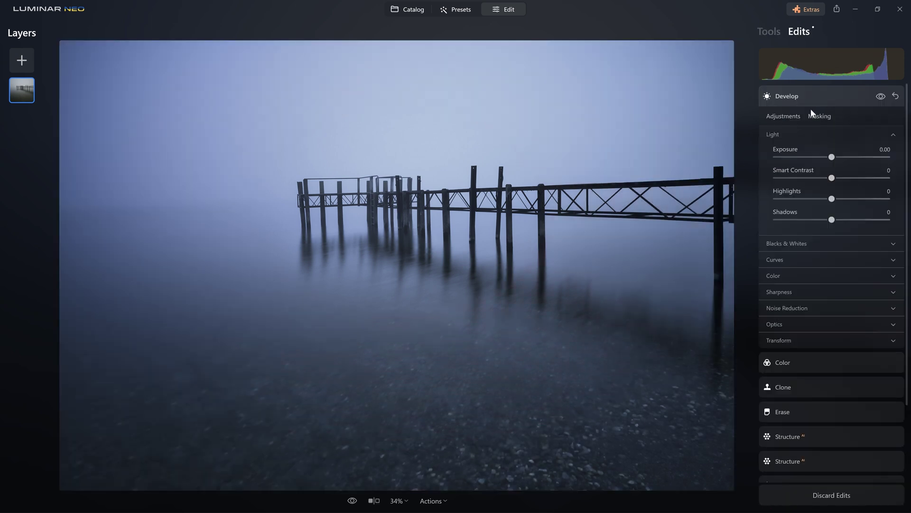
{"action": "left_click", "coordinate": [881, 97]}
{"action": "left_click", "coordinate": [880, 97]}
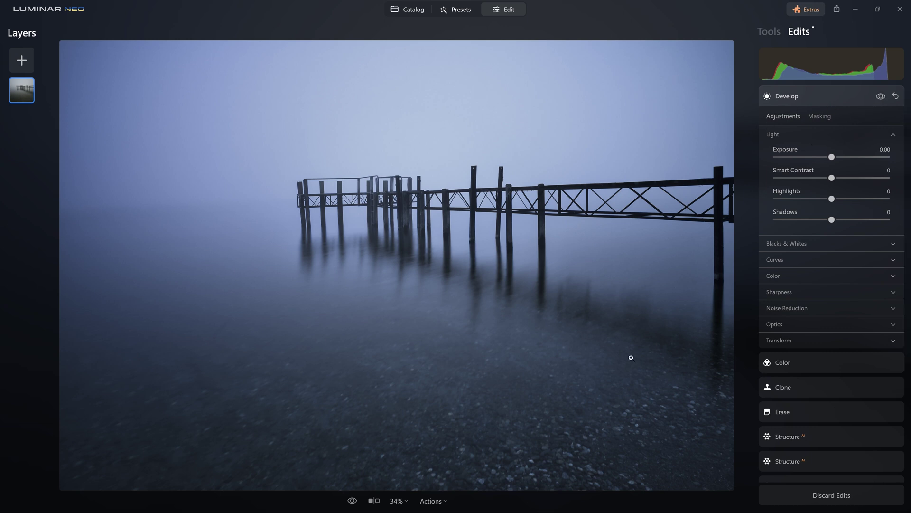
{"action": "left_click", "coordinate": [880, 97]}
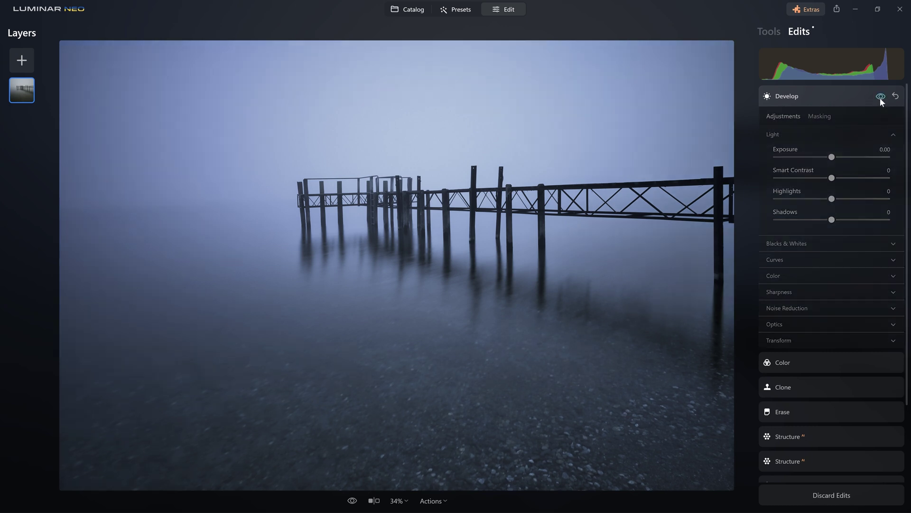
{"action": "left_click", "coordinate": [880, 97]}
Show the radial mask overlay and invert it so the centre is affected.
{"action": "left_click", "coordinate": [821, 116]}
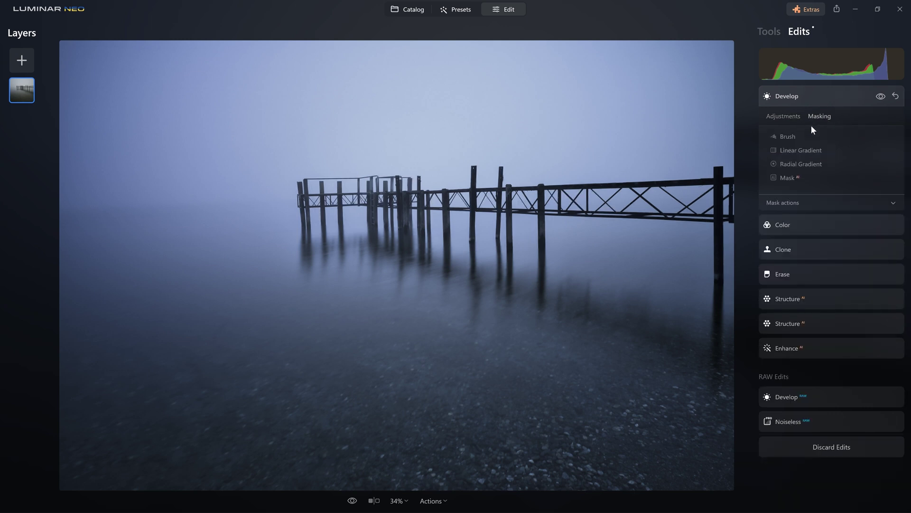
{"action": "left_click", "coordinate": [816, 203]}
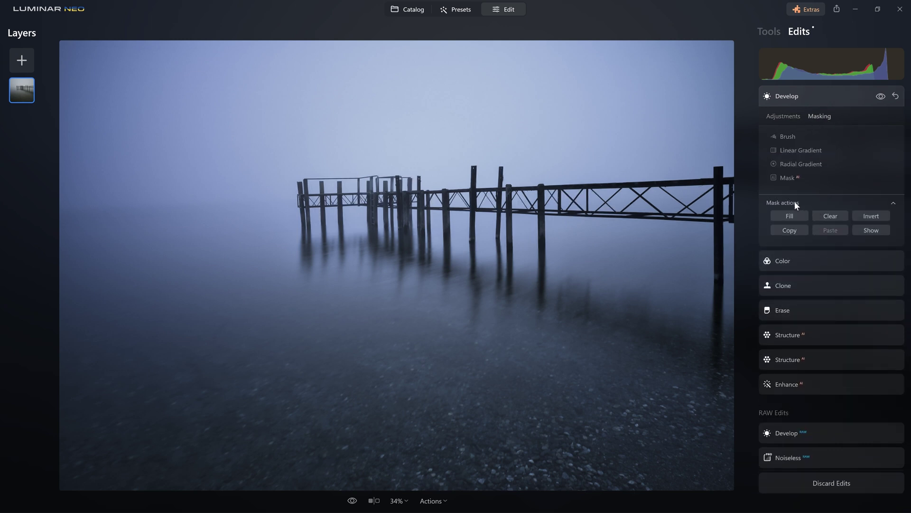
{"action": "left_click", "coordinate": [870, 230]}
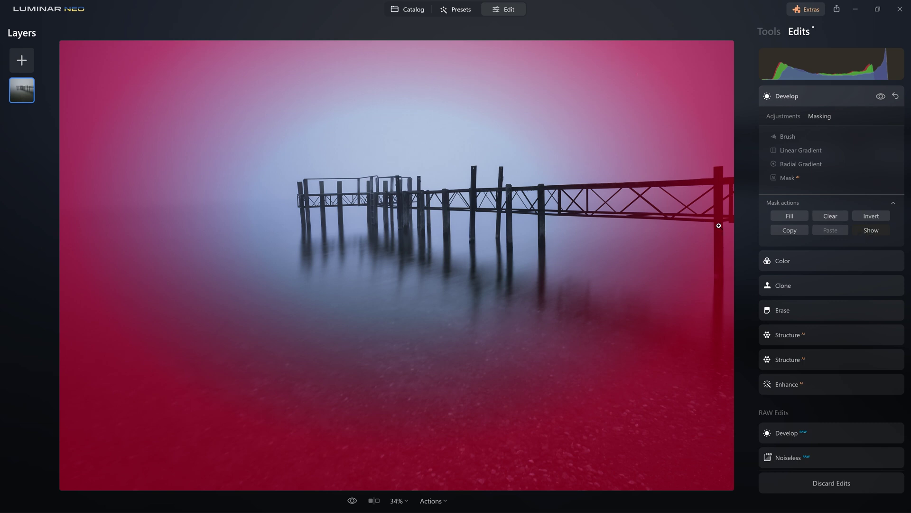
{"action": "left_click", "coordinate": [875, 217]}
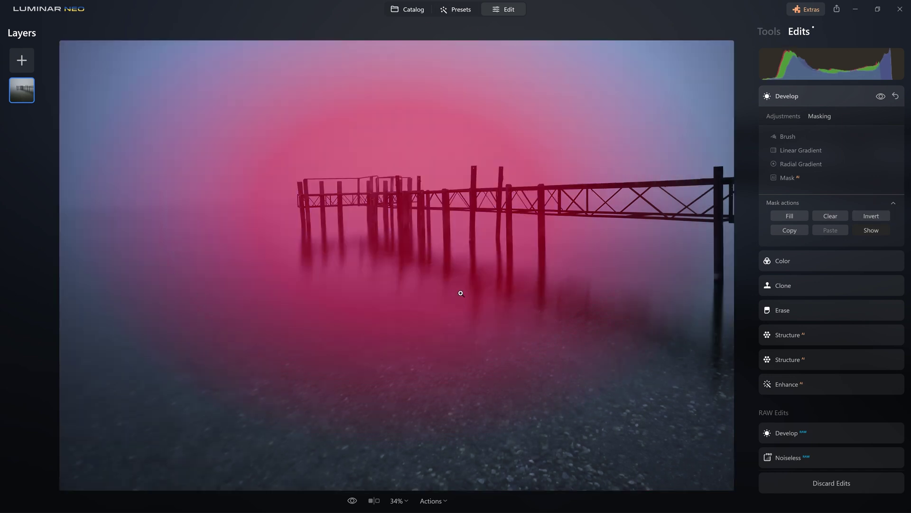
{"action": "left_click", "coordinate": [805, 101]}
Compare the photo with and without the inverted-mask Develop edit.
{"action": "left_click", "coordinate": [810, 99]}
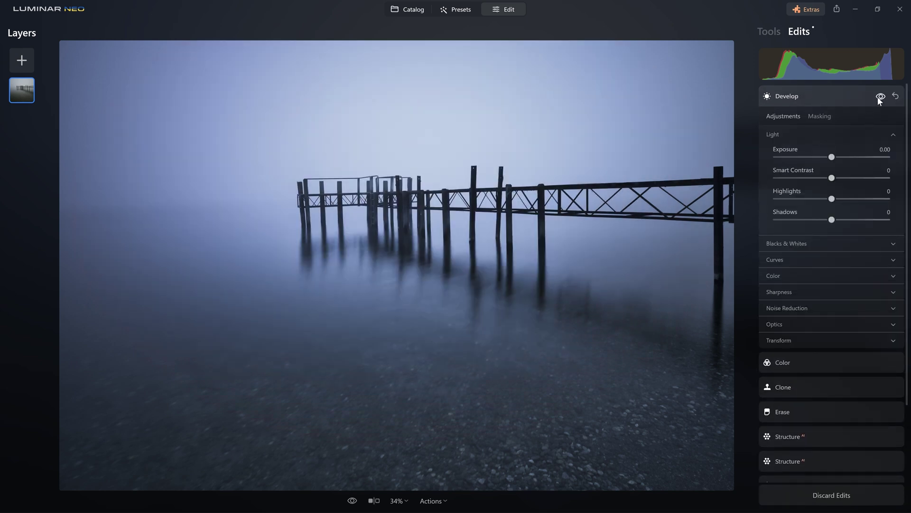
{"action": "left_click", "coordinate": [880, 96]}
{"action": "left_click", "coordinate": [880, 96]}
{"action": "left_click", "coordinate": [880, 96]}
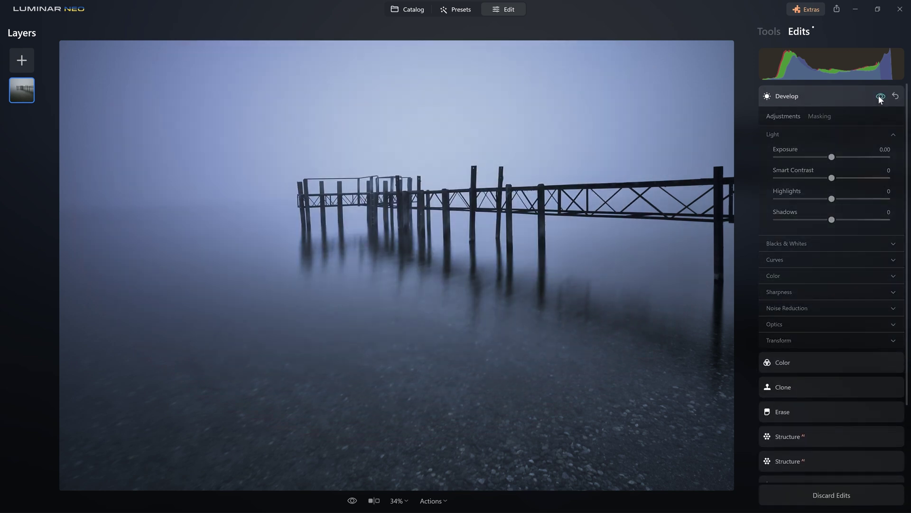
{"action": "left_click", "coordinate": [880, 96]}
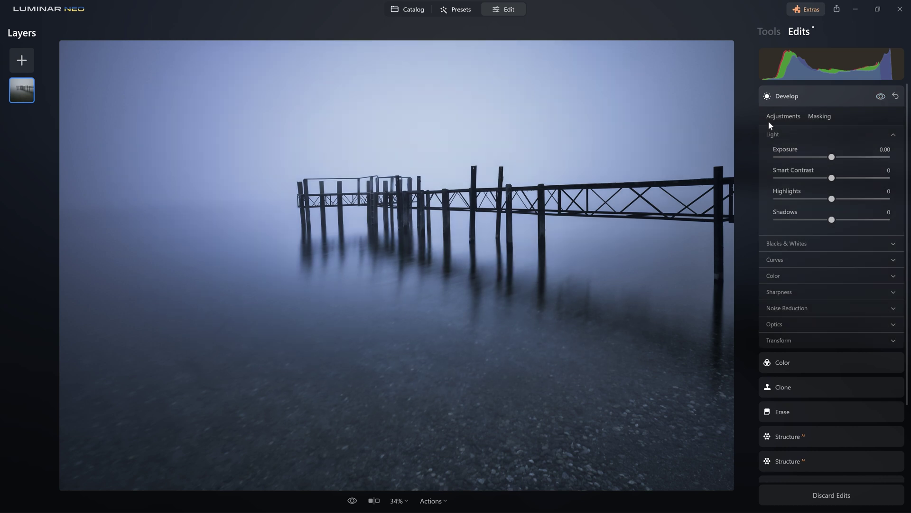
{"action": "left_click", "coordinate": [879, 97]}
{"action": "left_click", "coordinate": [879, 97]}
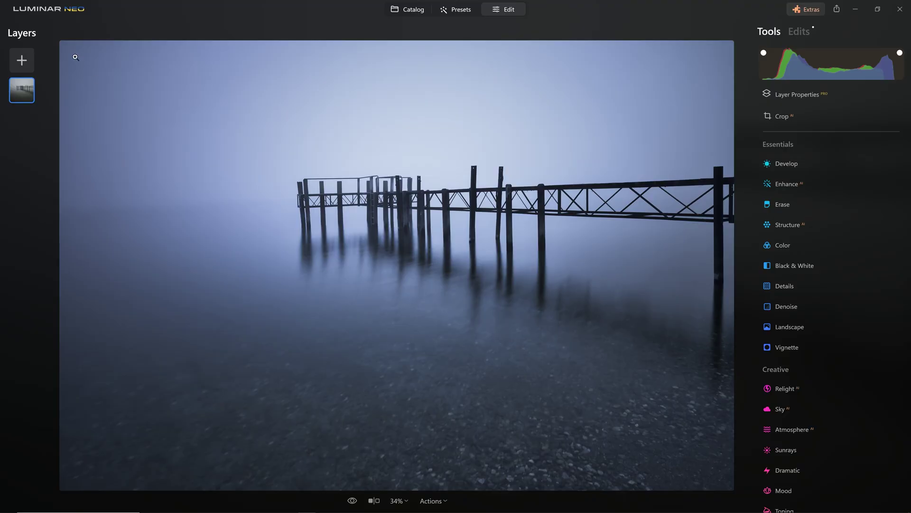
Duplicate the photo layer.
{"action": "right_click", "coordinate": [22, 88]}
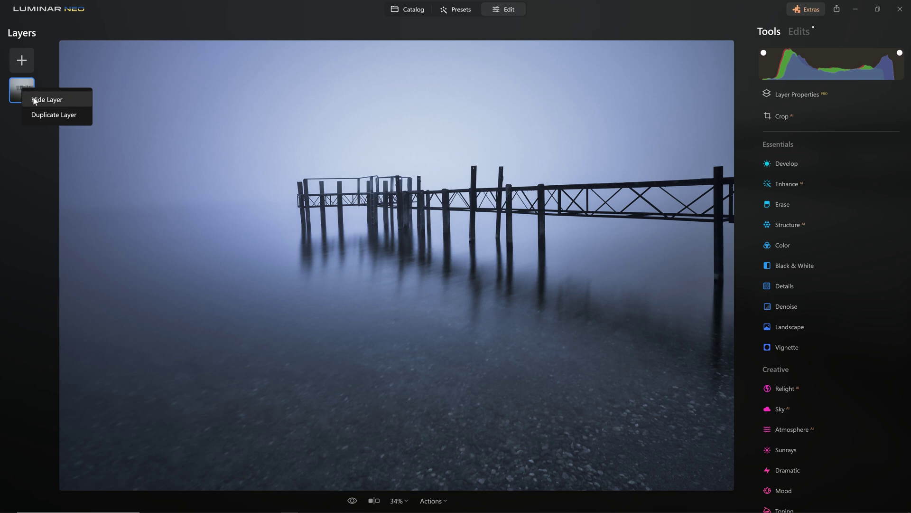
{"action": "left_click", "coordinate": [45, 116]}
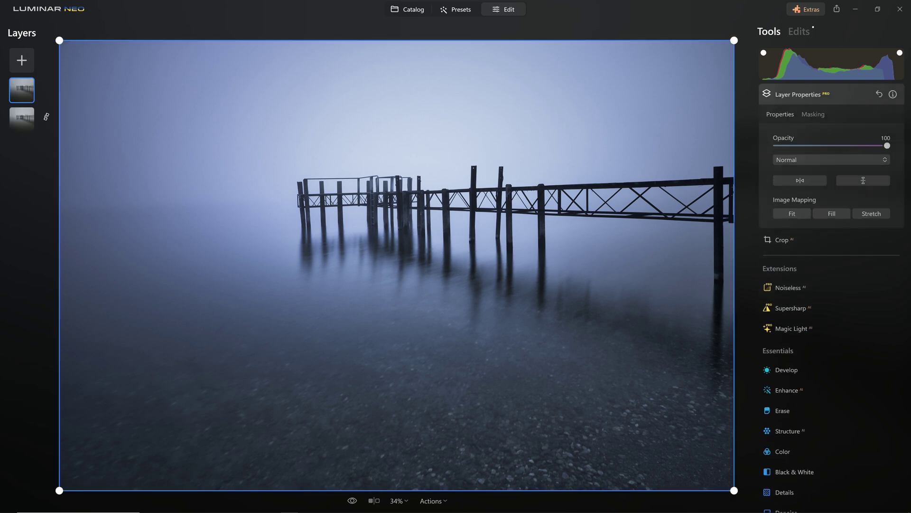
{"action": "left_click", "coordinate": [20, 91]}
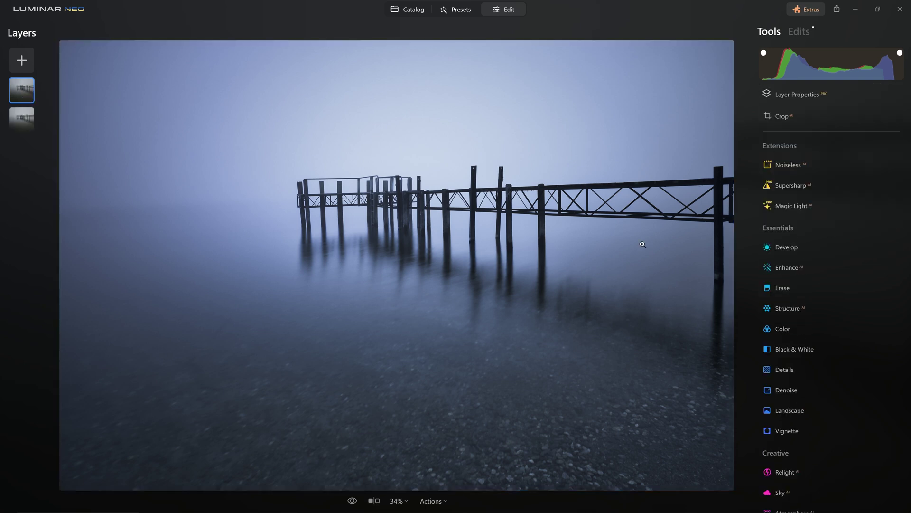
Blur the new top layer with Gaussian Blur at Amount 49.
{"action": "scroll", "coordinate": [792, 356], "scroll_direction": "down", "scroll_amount": 6}
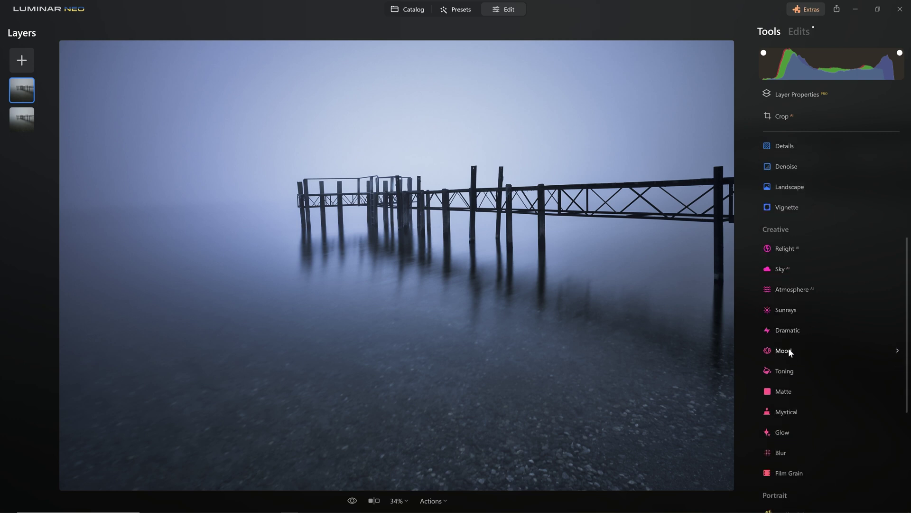
{"action": "left_click", "coordinate": [788, 395]}
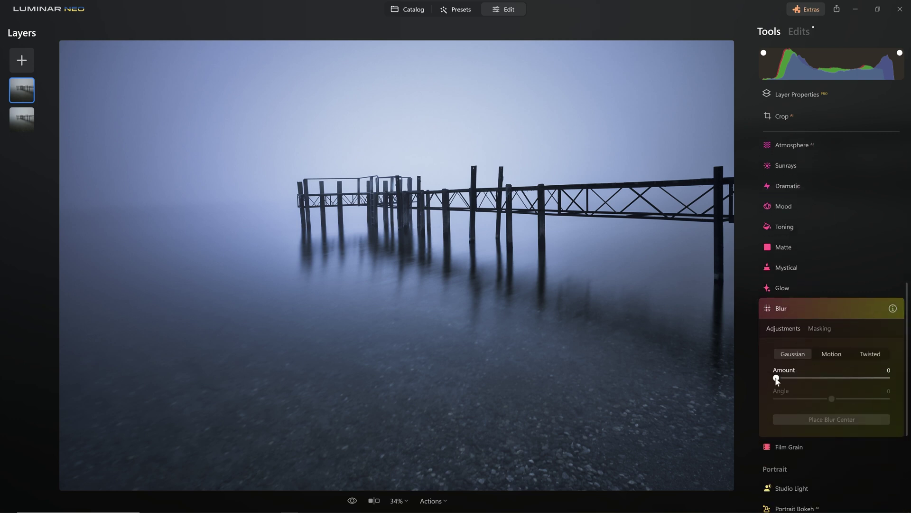
{"action": "left_click_drag", "start_coordinate": [776, 379], "coordinate": [831, 382]}
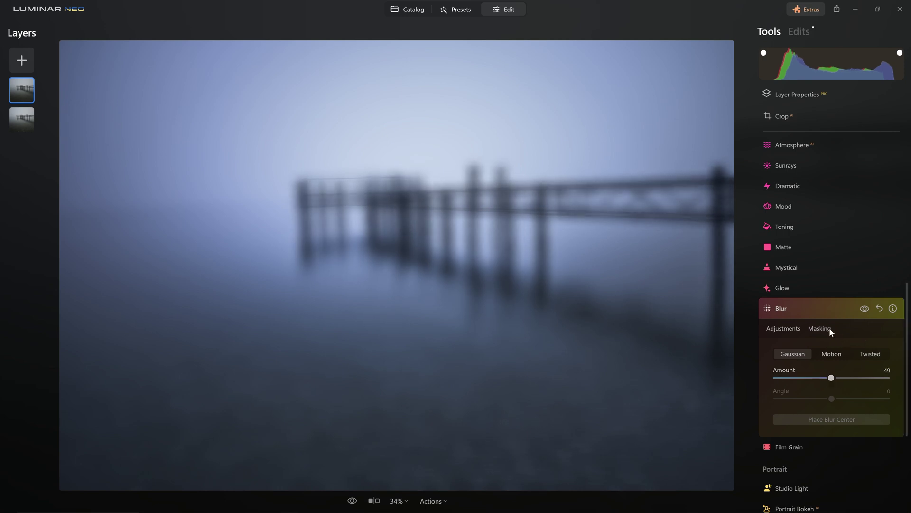
Set the blurred top layer's blend mode to Soft Light.
{"action": "scroll", "coordinate": [817, 314], "scroll_direction": "up", "scroll_amount": 5}
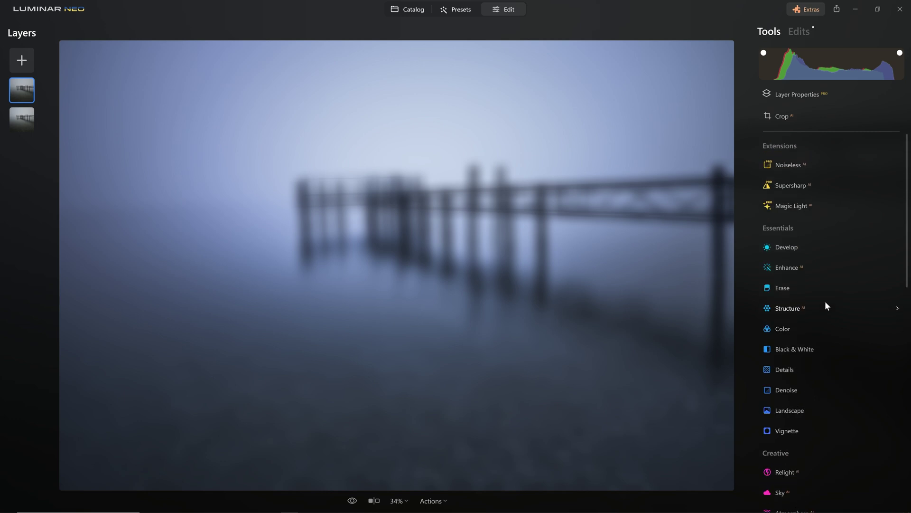
{"action": "left_click", "coordinate": [810, 100]}
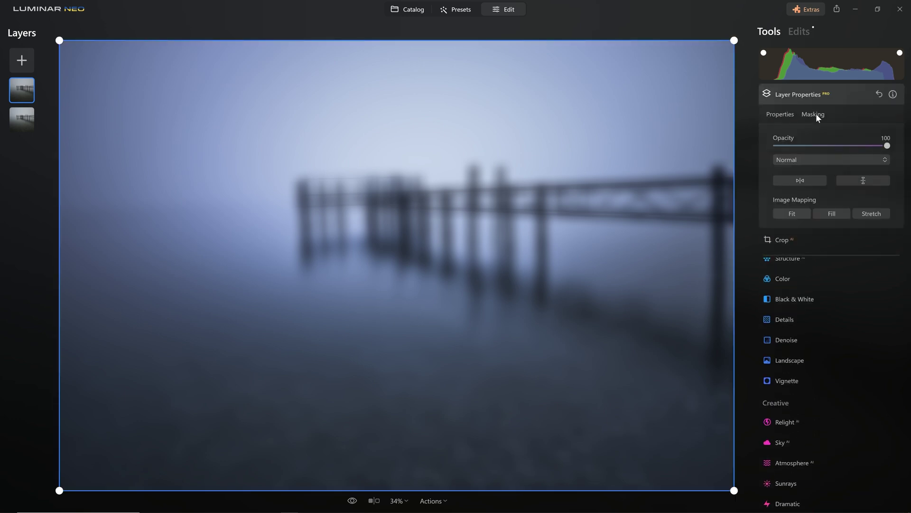
{"action": "left_click", "coordinate": [805, 159]}
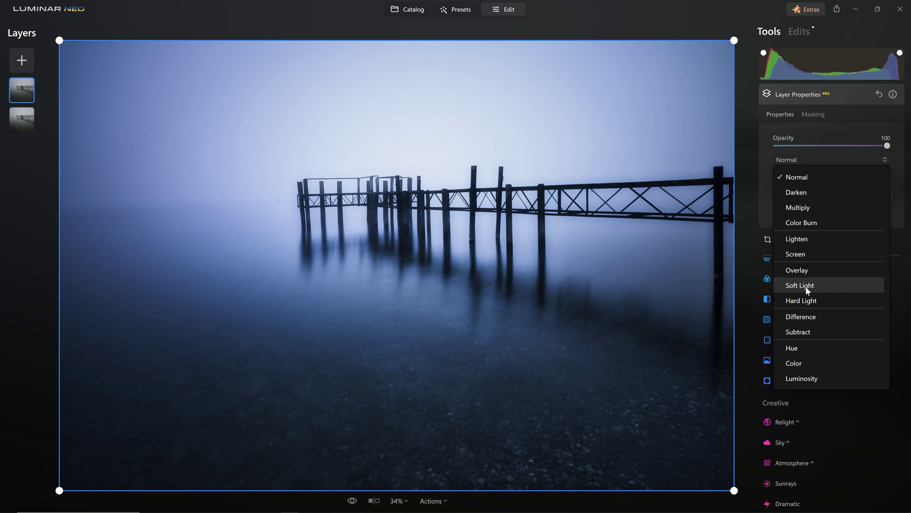
{"action": "left_click", "coordinate": [805, 286]}
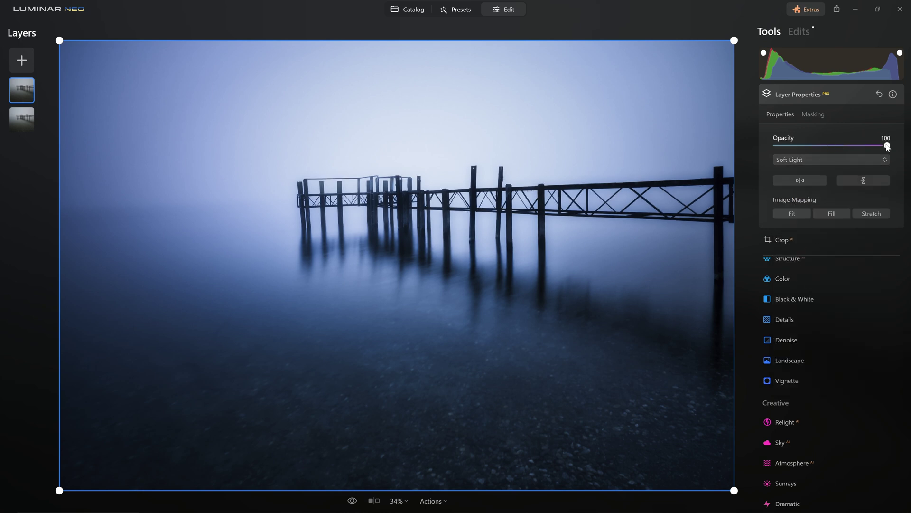
Adjust the soft-light layer's opacity, settling on 59 for a partial glow.
{"action": "left_click_drag", "start_coordinate": [887, 145], "coordinate": [765, 143]}
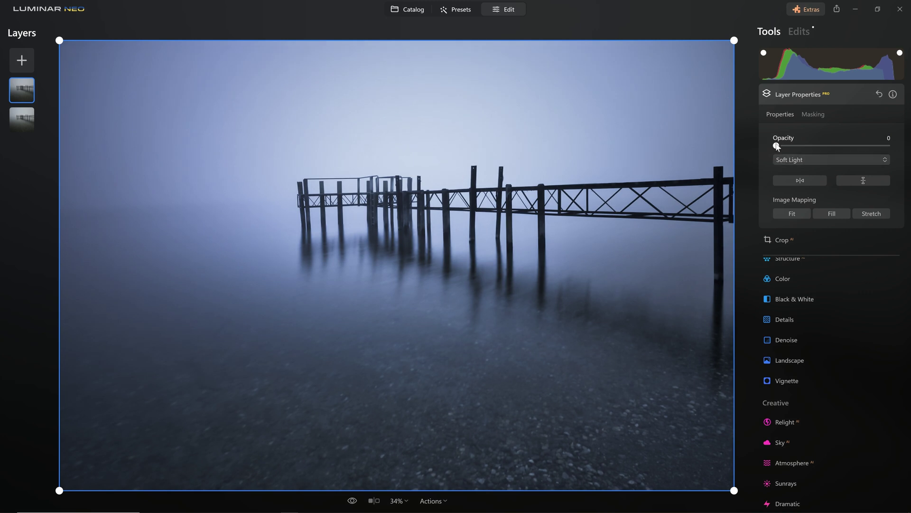
{"action": "left_click_drag", "start_coordinate": [777, 146], "coordinate": [887, 147]}
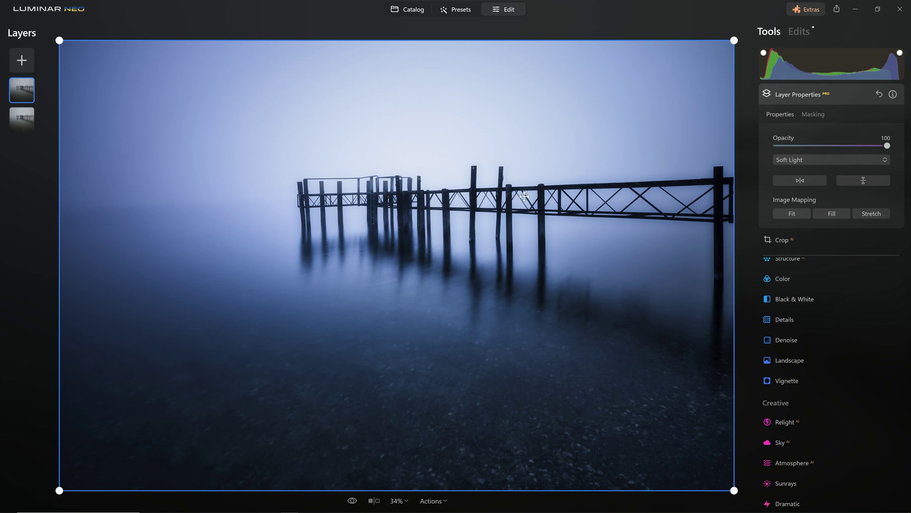
{"action": "left_click_drag", "start_coordinate": [887, 147], "coordinate": [840, 148]}
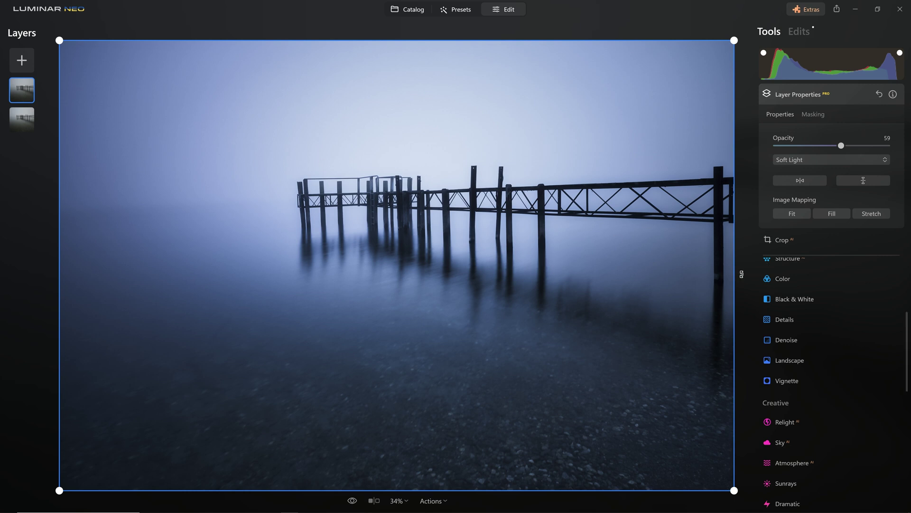
Tone the highlights with Saturation 100 and a turquoise Hue of 169.
{"action": "scroll", "coordinate": [814, 298], "scroll_direction": "down", "scroll_amount": 3}
{"action": "scroll", "coordinate": [815, 298], "scroll_direction": "down", "scroll_amount": 4}
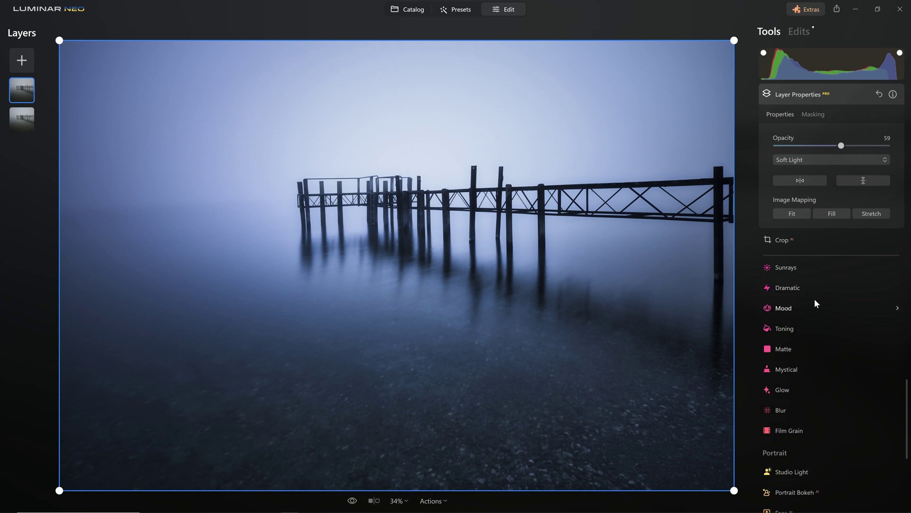
{"action": "scroll", "coordinate": [815, 299], "scroll_direction": "up", "scroll_amount": 4}
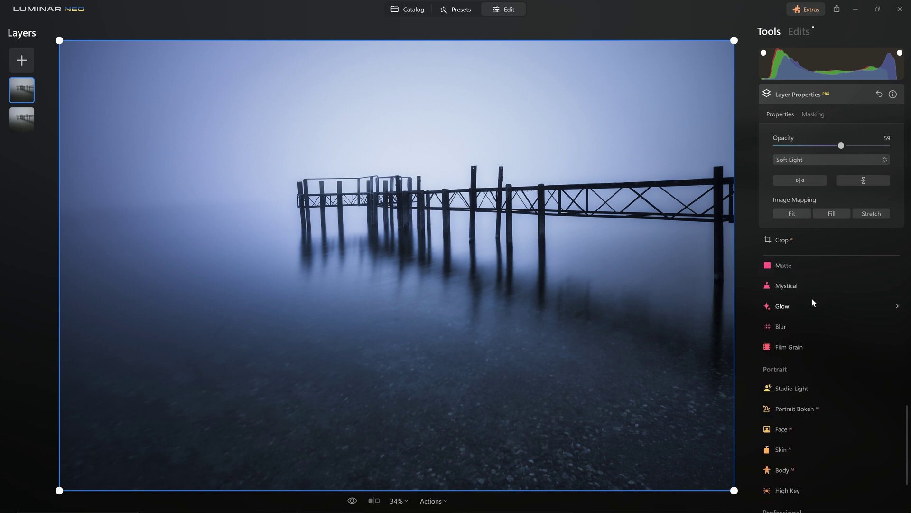
{"action": "left_click", "coordinate": [785, 430]}
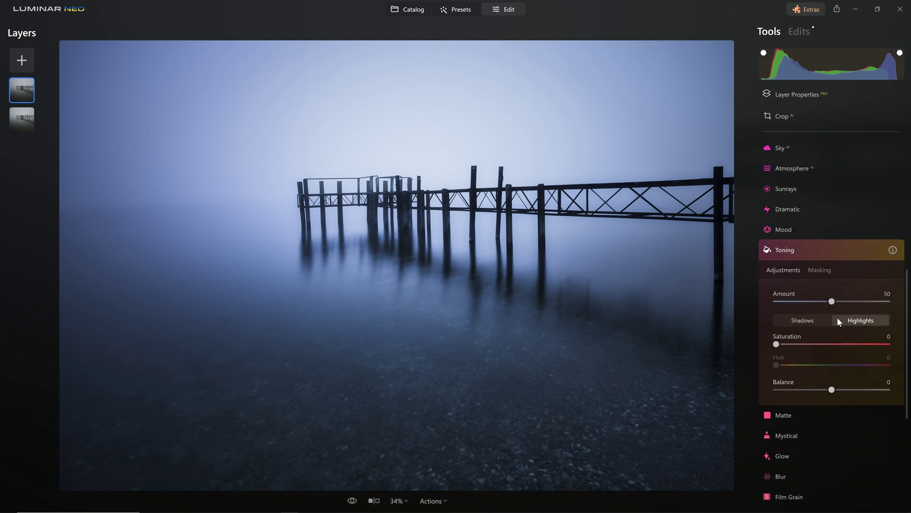
{"action": "left_click_drag", "start_coordinate": [776, 344], "coordinate": [796, 344]}
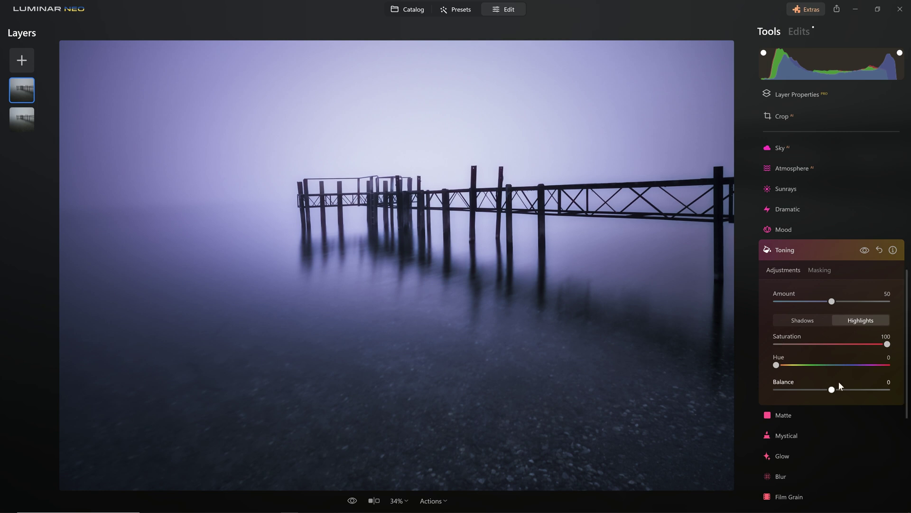
{"action": "left_click_drag", "start_coordinate": [777, 368], "coordinate": [830, 388]}
Compare the toning on and off and ease its Amount to 24.
{"action": "left_click_drag", "start_coordinate": [847, 307], "coordinate": [862, 305]}
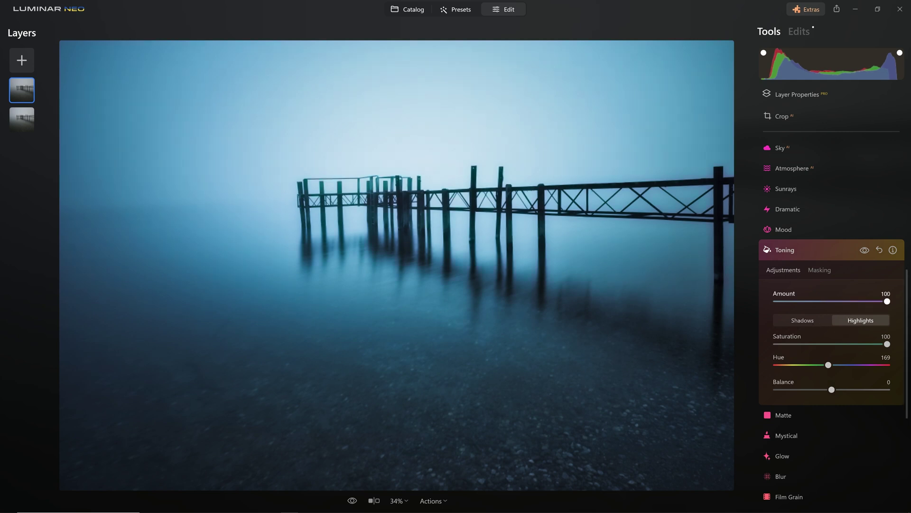
{"action": "left_click_drag", "start_coordinate": [837, 321], "coordinate": [815, 302]}
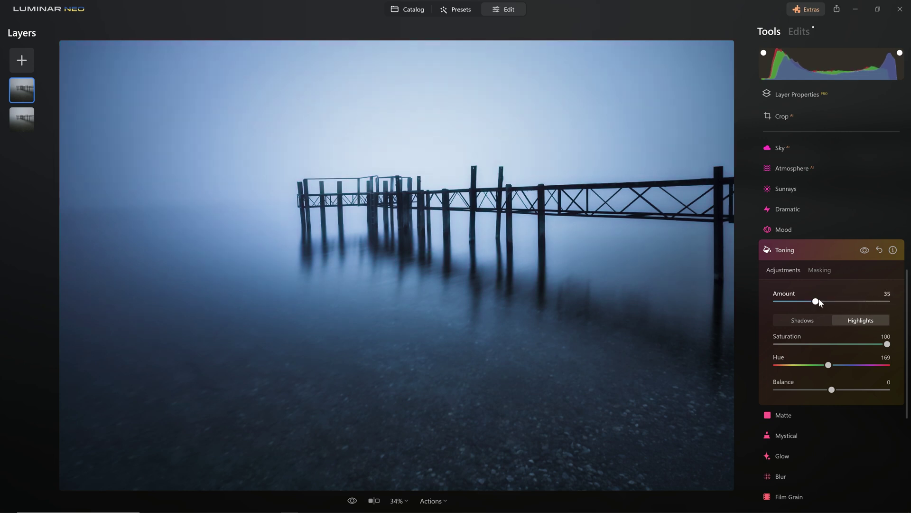
{"action": "left_click", "coordinate": [868, 252]}
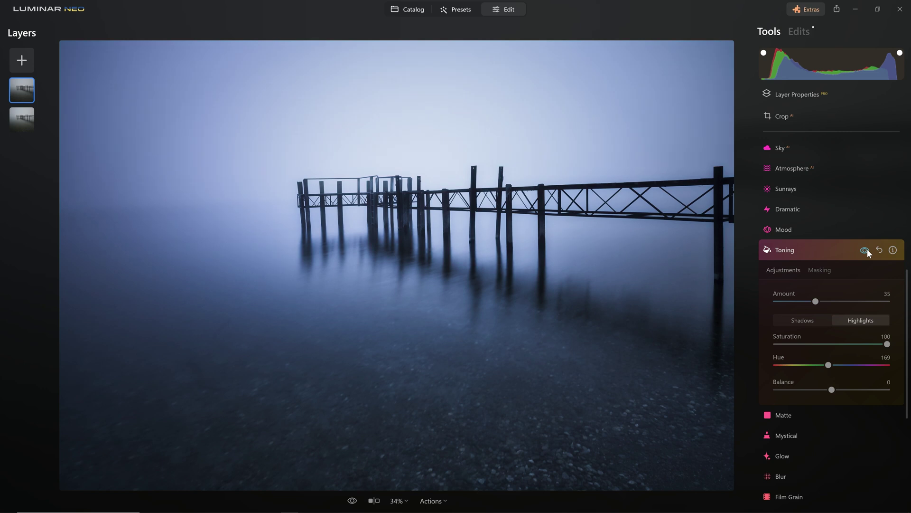
{"action": "left_click", "coordinate": [868, 252]}
{"action": "left_click", "coordinate": [803, 301]}
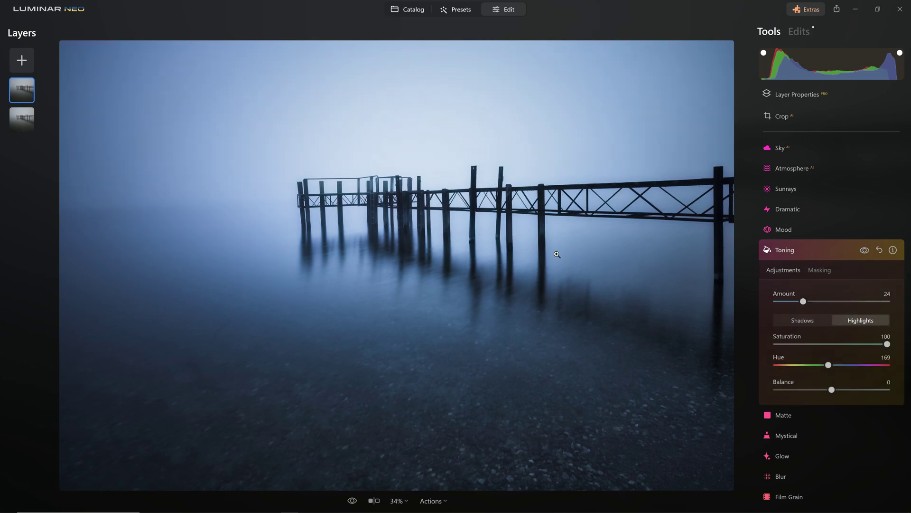
Rotate the crop slightly to level the photo, apply it, and inspect the pier at 100%.
{"action": "left_click", "coordinate": [799, 117]}
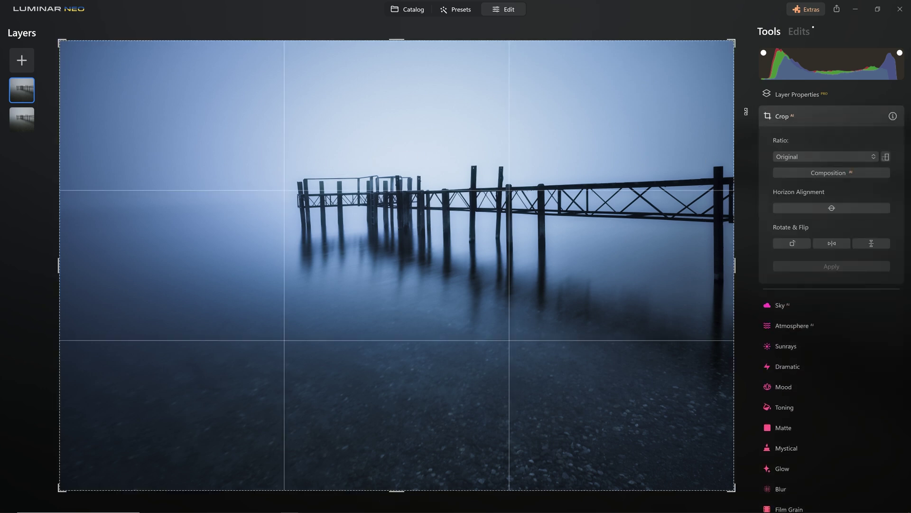
{"action": "left_click", "coordinate": [746, 111]}
{"action": "left_click_drag", "start_coordinate": [746, 111], "coordinate": [749, 114]}
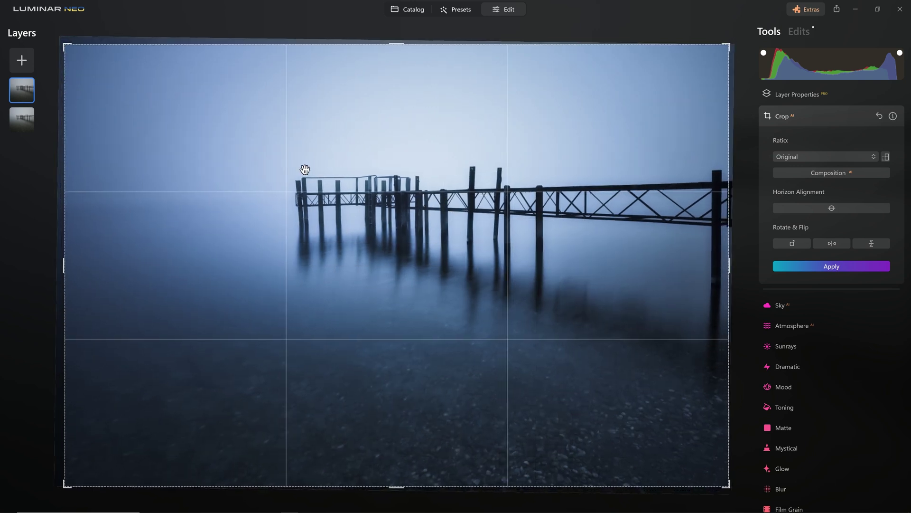
{"action": "left_click", "coordinate": [797, 268]}
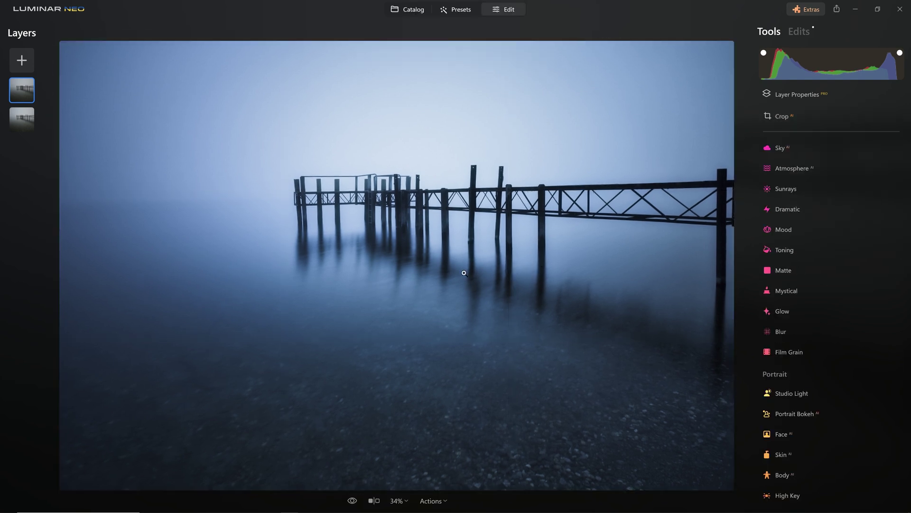
{"action": "left_click", "coordinate": [296, 197]}
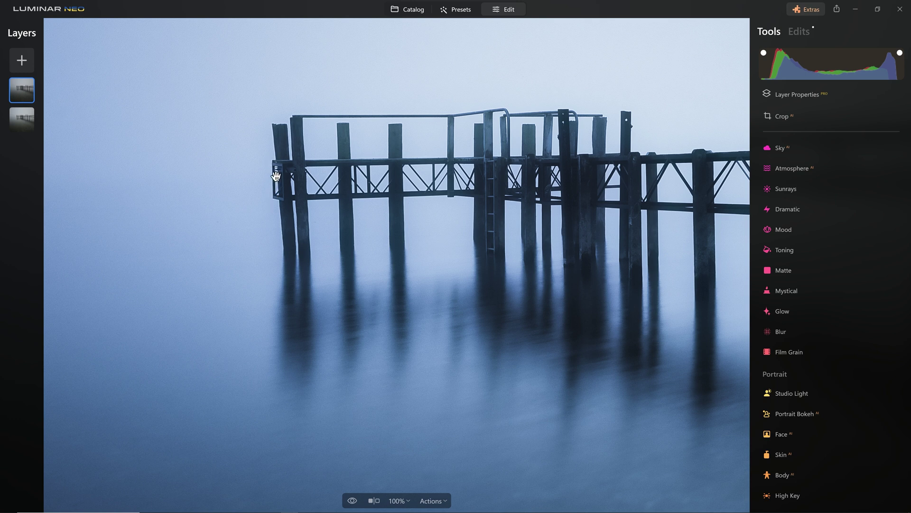
{"action": "left_click", "coordinate": [484, 280]}
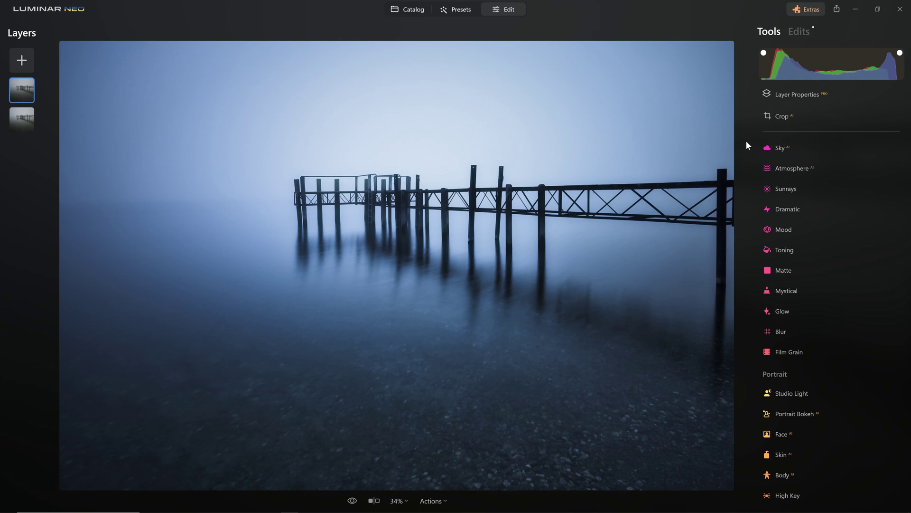
Compare with the original, then drop the top layer's Color Saturation to -100.
{"action": "key", "text": "backslash"}
{"action": "scroll", "coordinate": [804, 206], "scroll_direction": "up", "scroll_amount": 6}
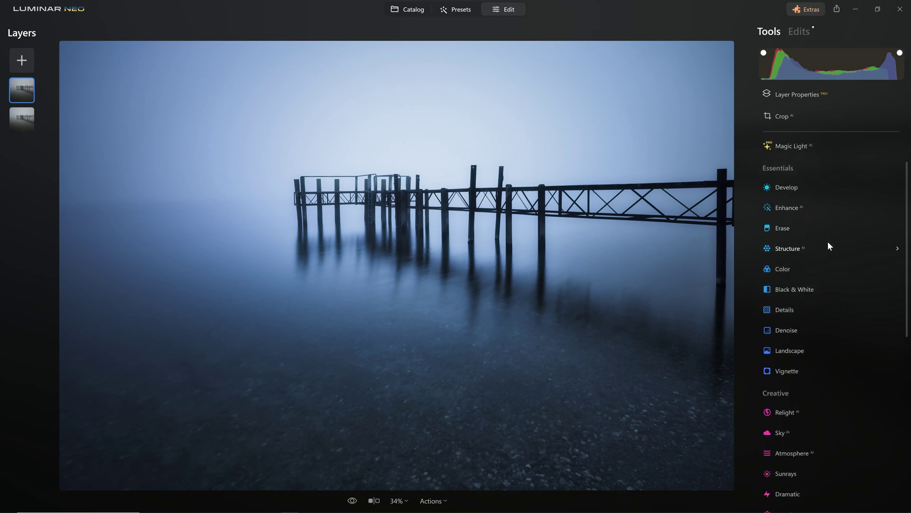
{"action": "left_click", "coordinate": [807, 269]}
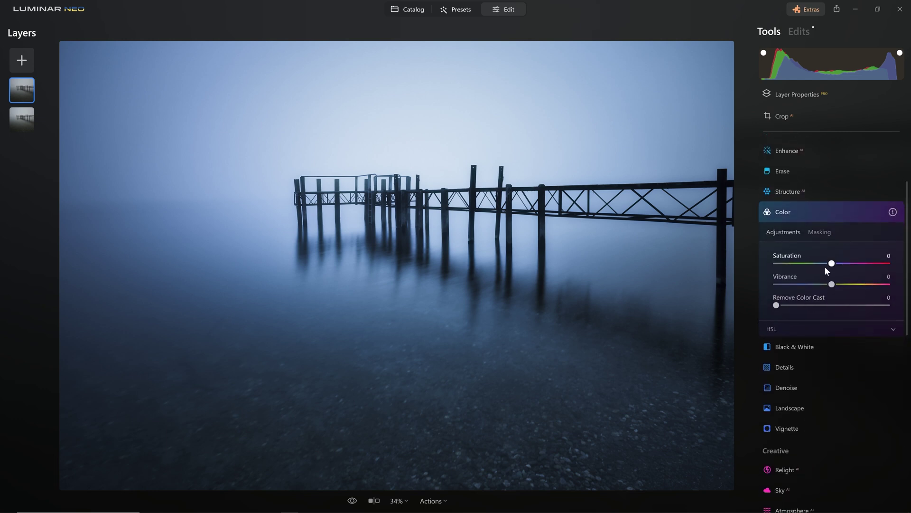
{"action": "left_click_drag", "start_coordinate": [832, 263], "coordinate": [758, 262]}
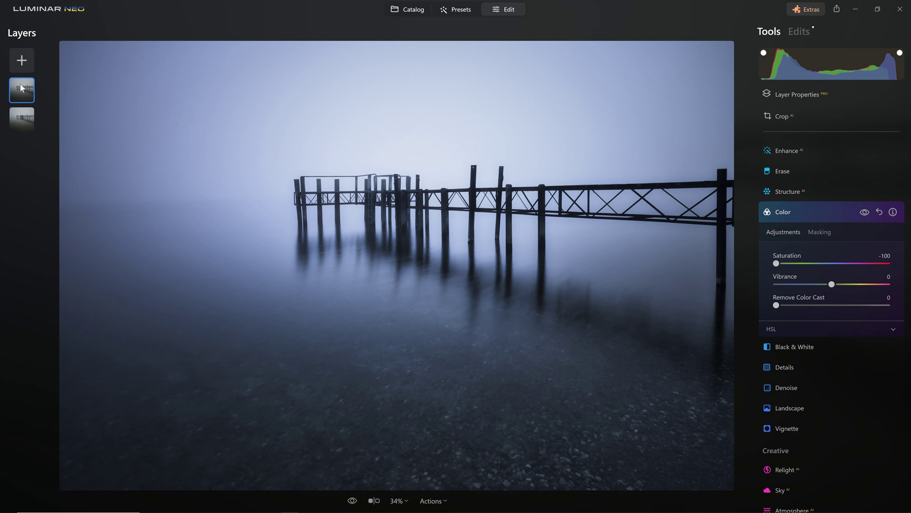
On the top glow layer, raise Color Saturation from -100 to -35 to restore some blue.
{"action": "left_click", "coordinate": [25, 125]}
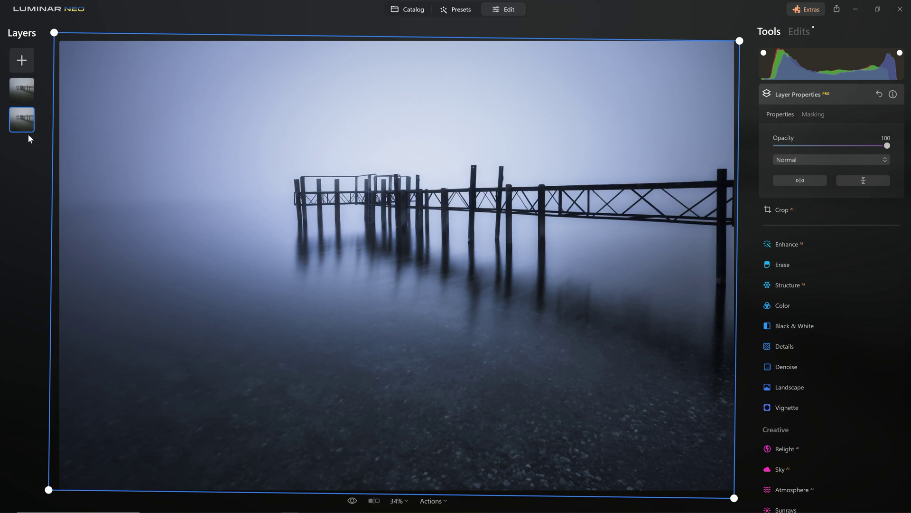
{"action": "left_click", "coordinate": [21, 92]}
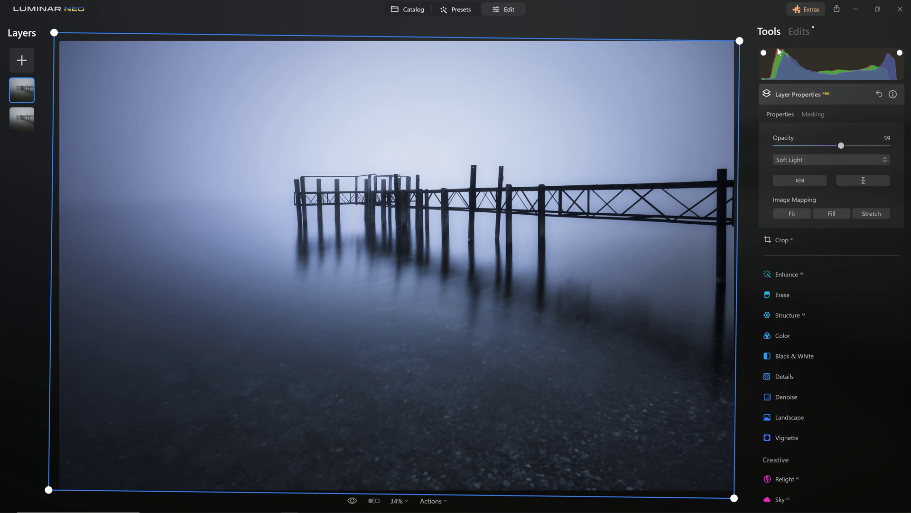
{"action": "left_click", "coordinate": [802, 32]}
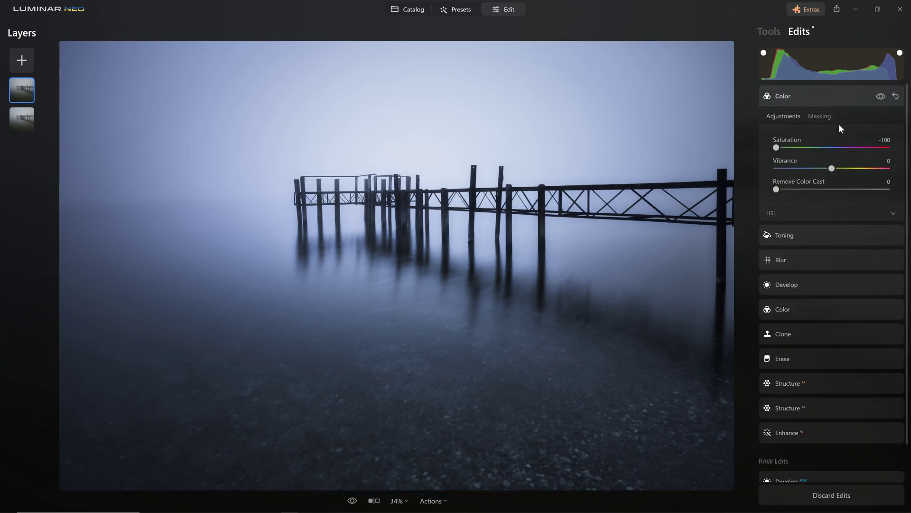
{"action": "left_click_drag", "start_coordinate": [777, 148], "coordinate": [883, 159]}
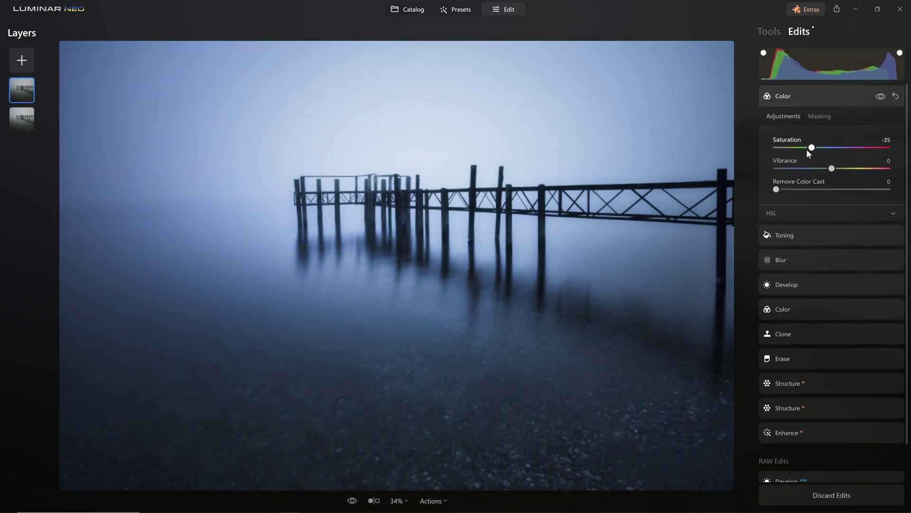